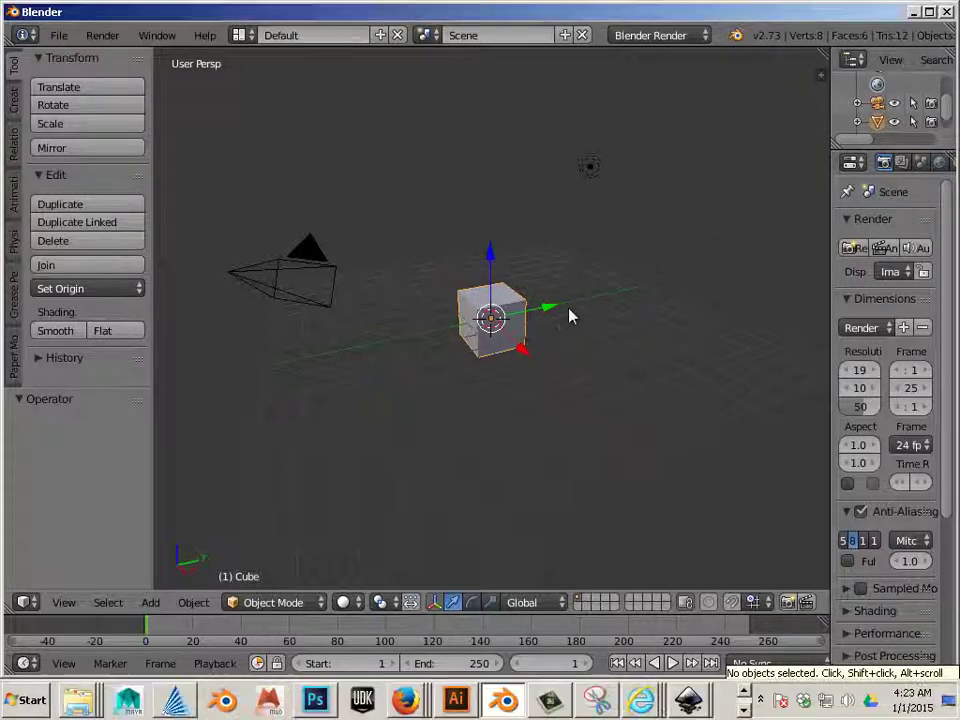
Delete the lamp, then the default cube, then the camera, leaving an empty scene.
right_click(589, 165)
right_click(514, 313)
right_click(588, 168)
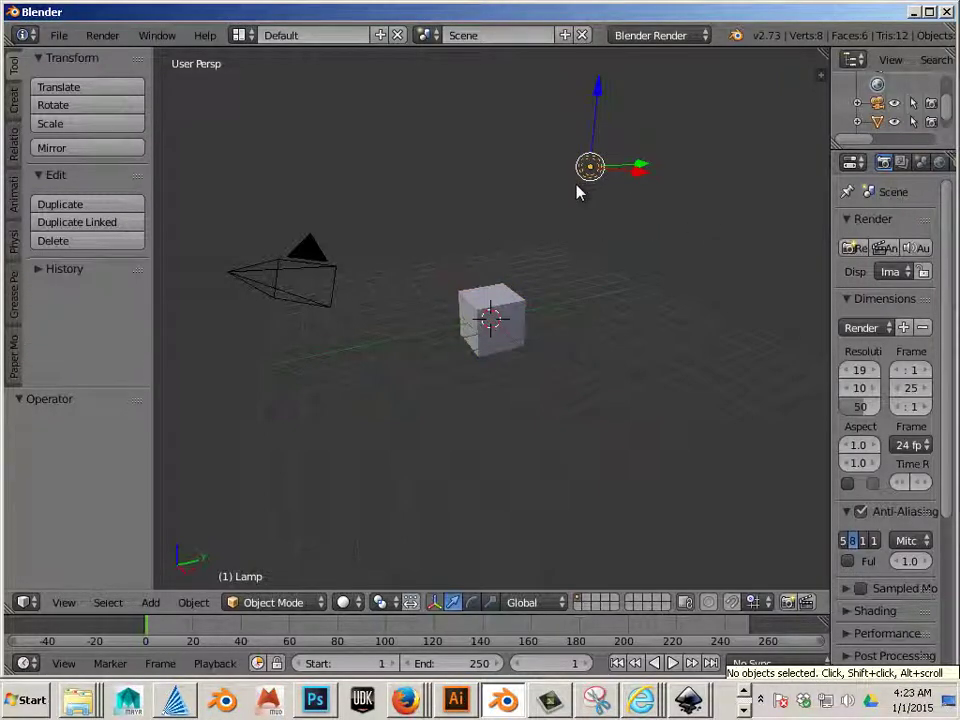
key(x)
click(574, 191)
right_click(516, 296)
key(x)
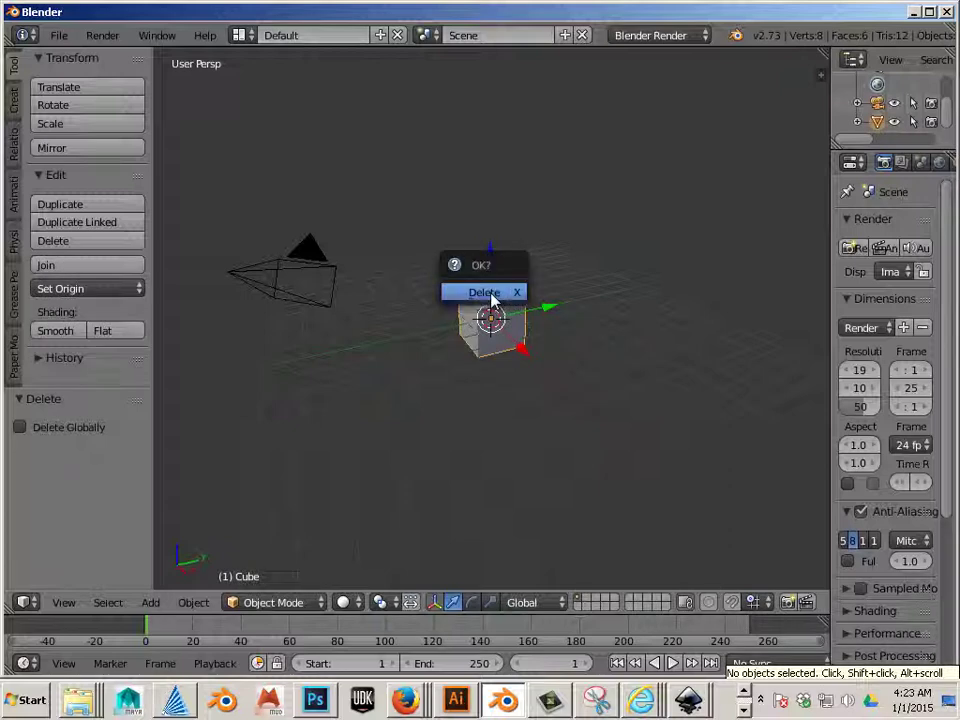
click(488, 293)
right_click(308, 288)
key(x)
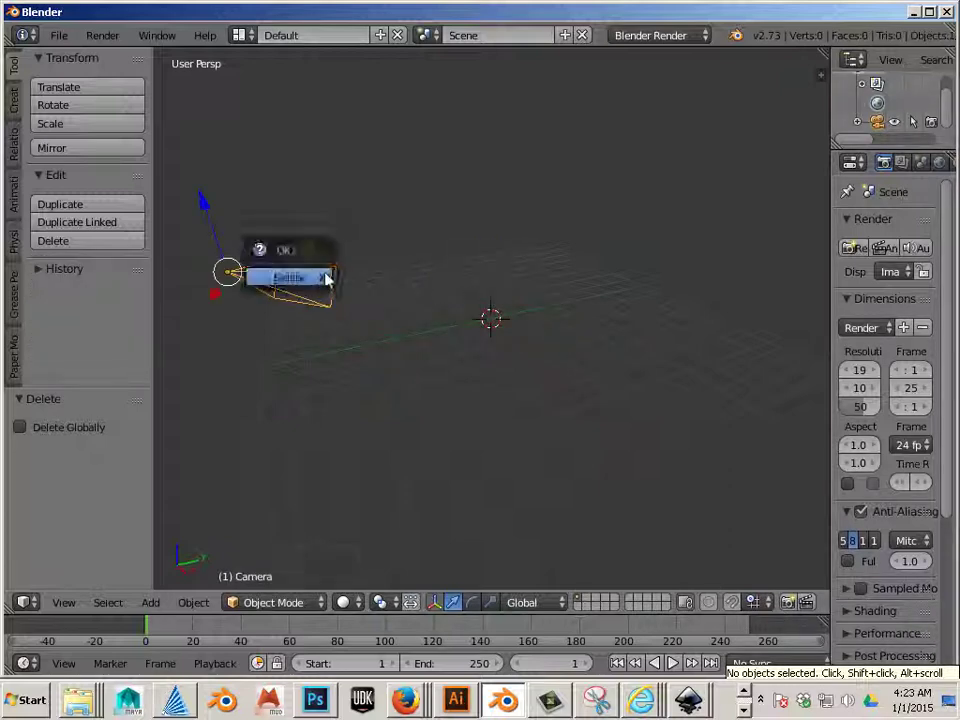
click(314, 282)
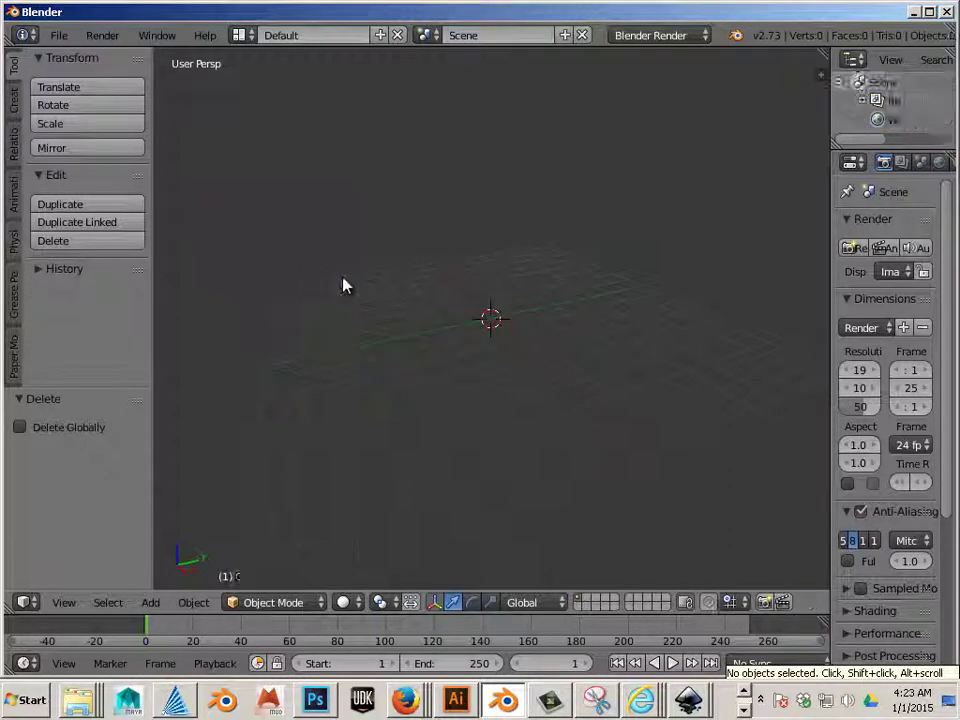
Import drawing.svg from the Desktop using the Scalable Vector Graphics (.svg) importer.
click(59, 35)
mouse_move(168, 362)
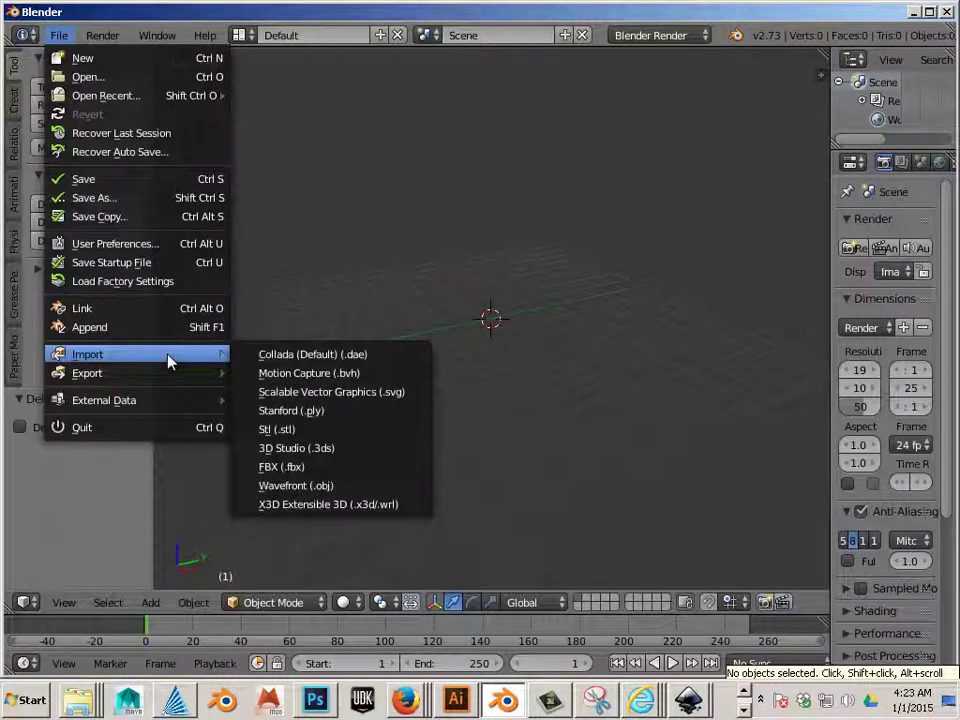
click(358, 392)
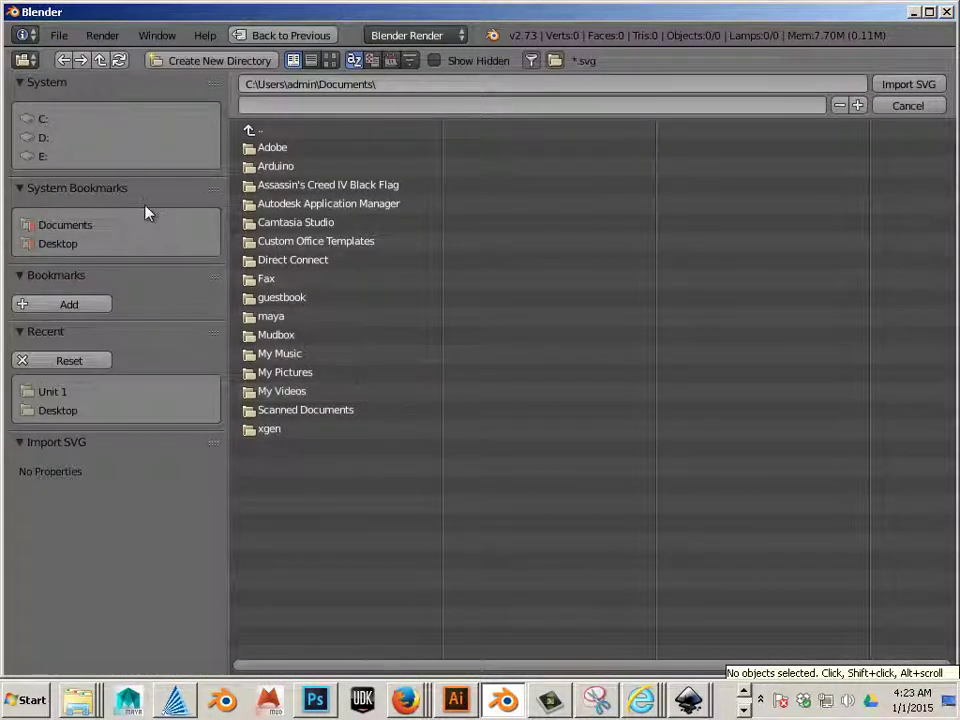
click(62, 244)
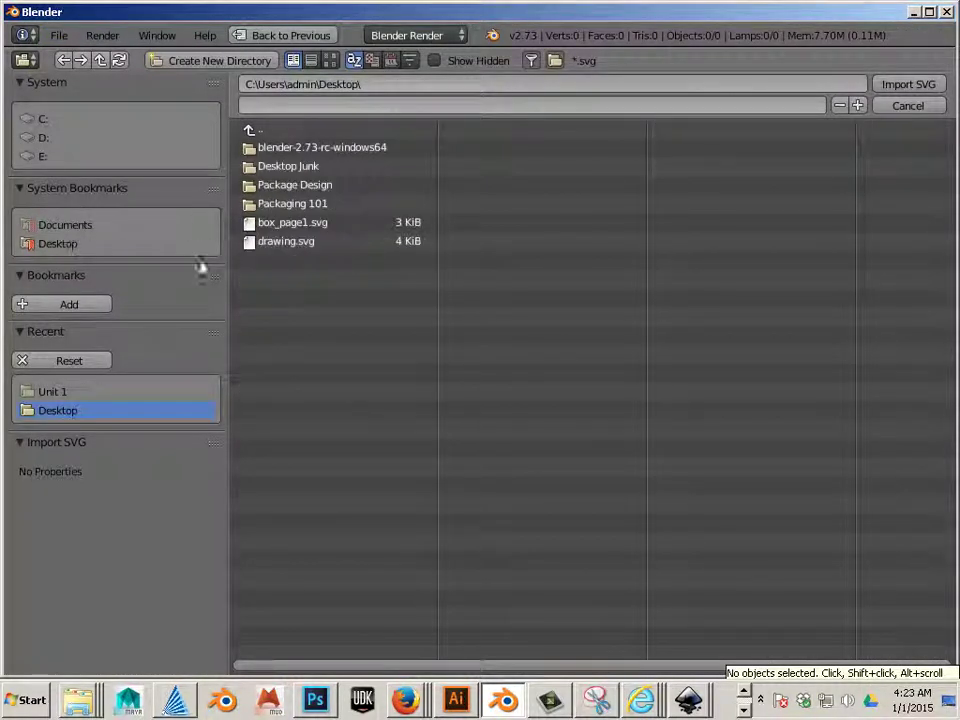
click(291, 241)
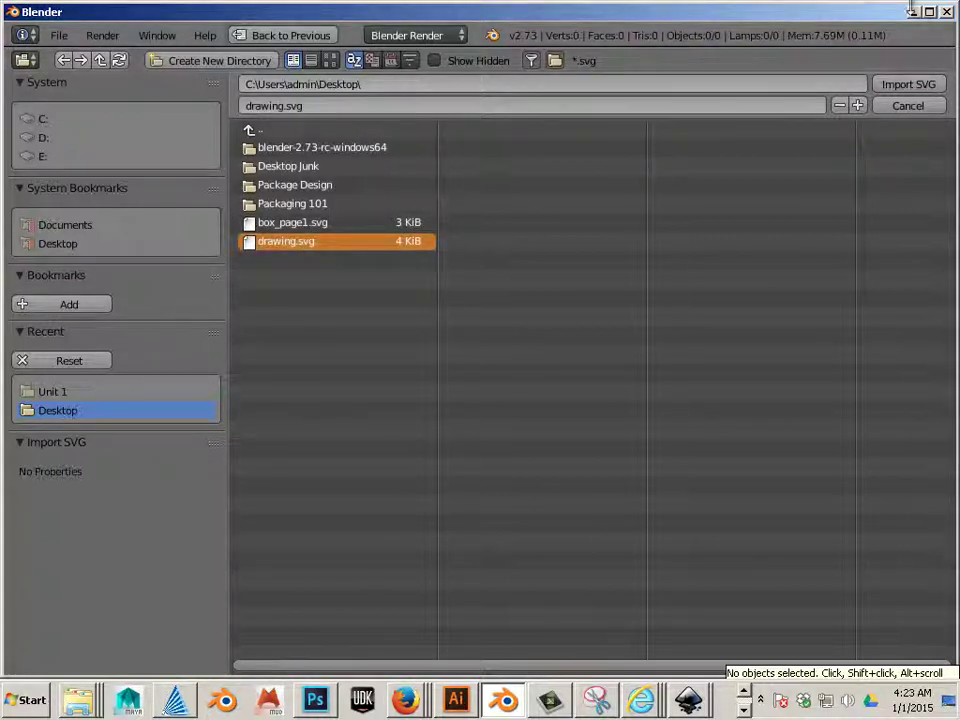
click(893, 84)
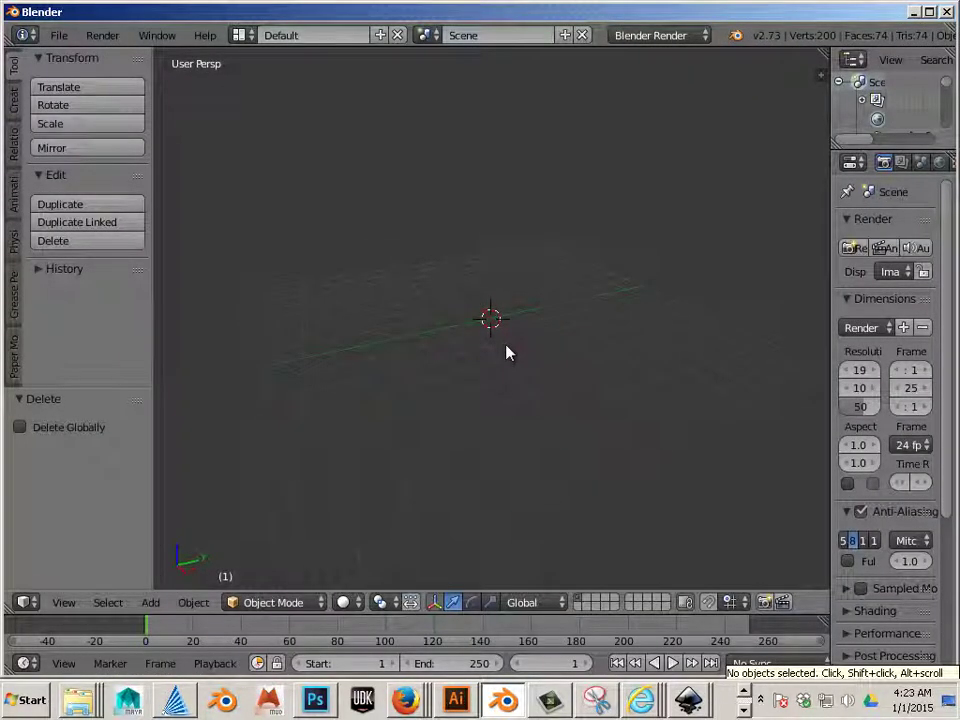
Zoom in and orbit to a top-down view of the imported blue box net.
scroll(507, 352, up, 8)
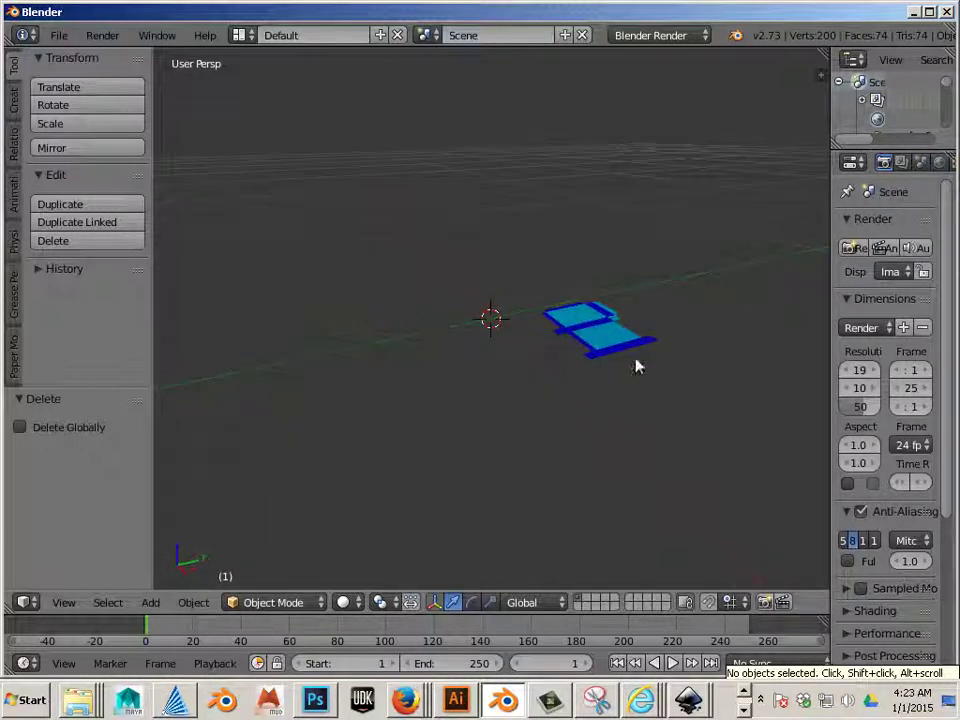
scroll(632, 368, up, 2)
middle_drag(643, 373, 499, 463)
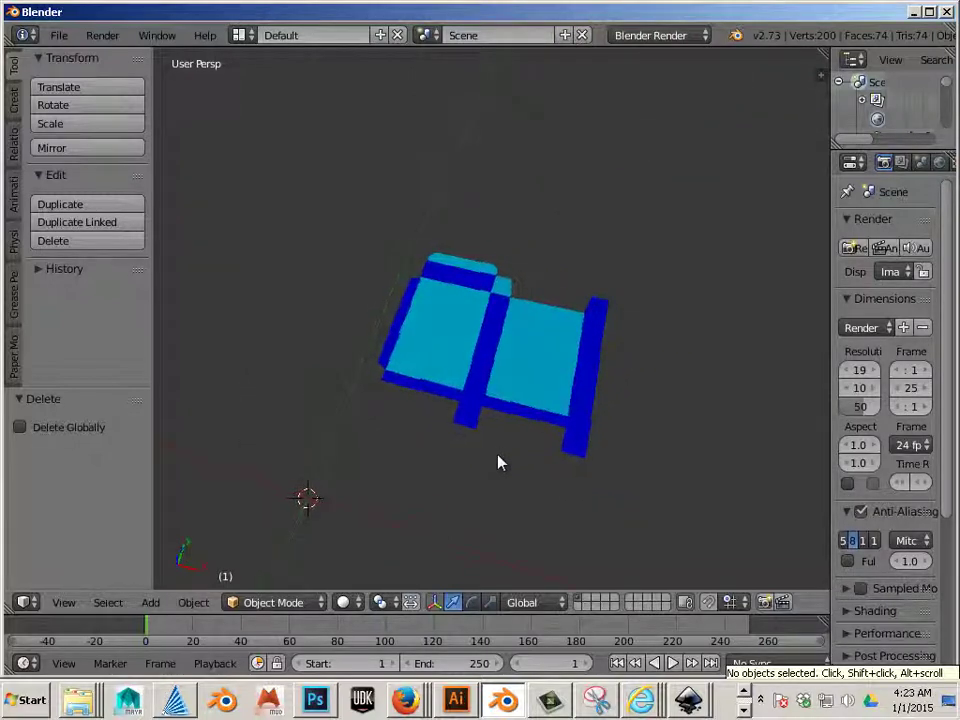
Box-select every box-net curve and convert them with Object › Convert to › Mesh from Curve.
right_click(587, 439)
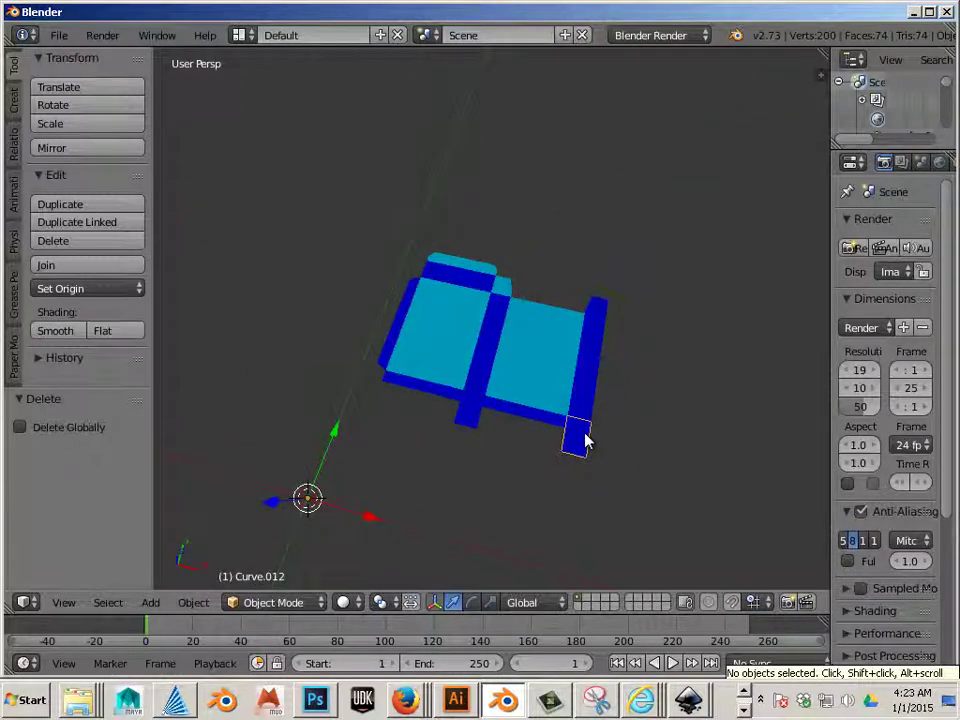
key(a)
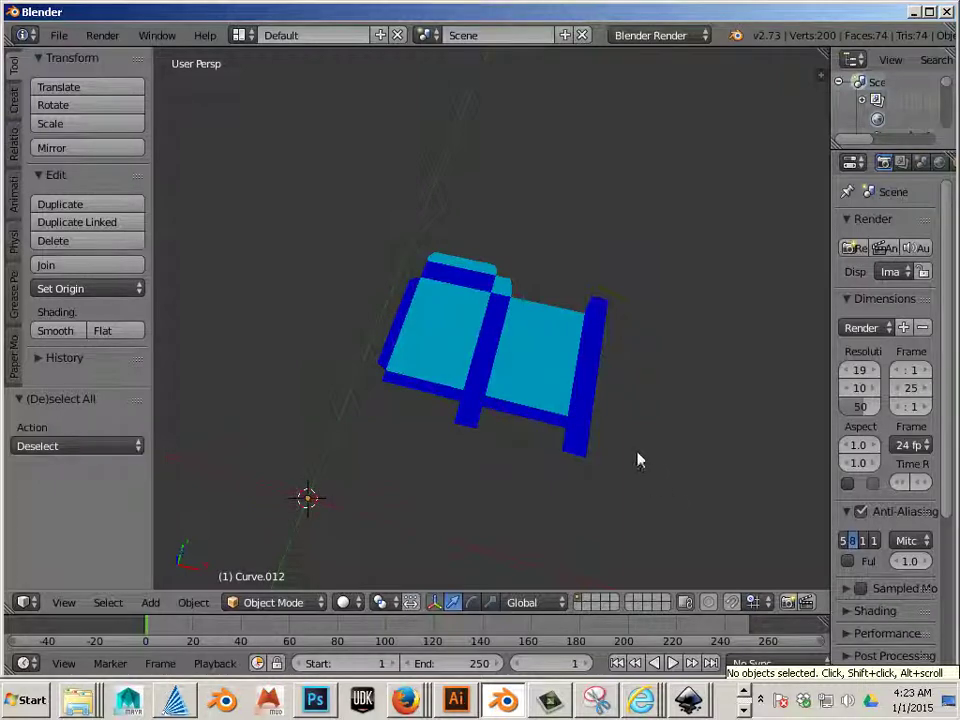
drag(606, 484, 373, 228)
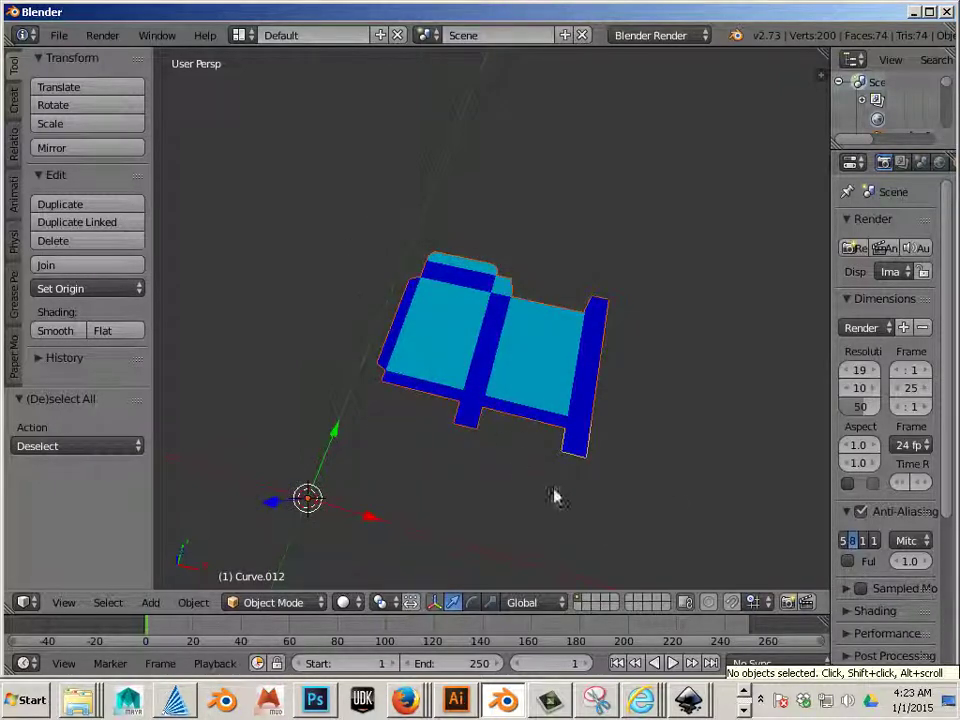
middle_drag(553, 497, 557, 478)
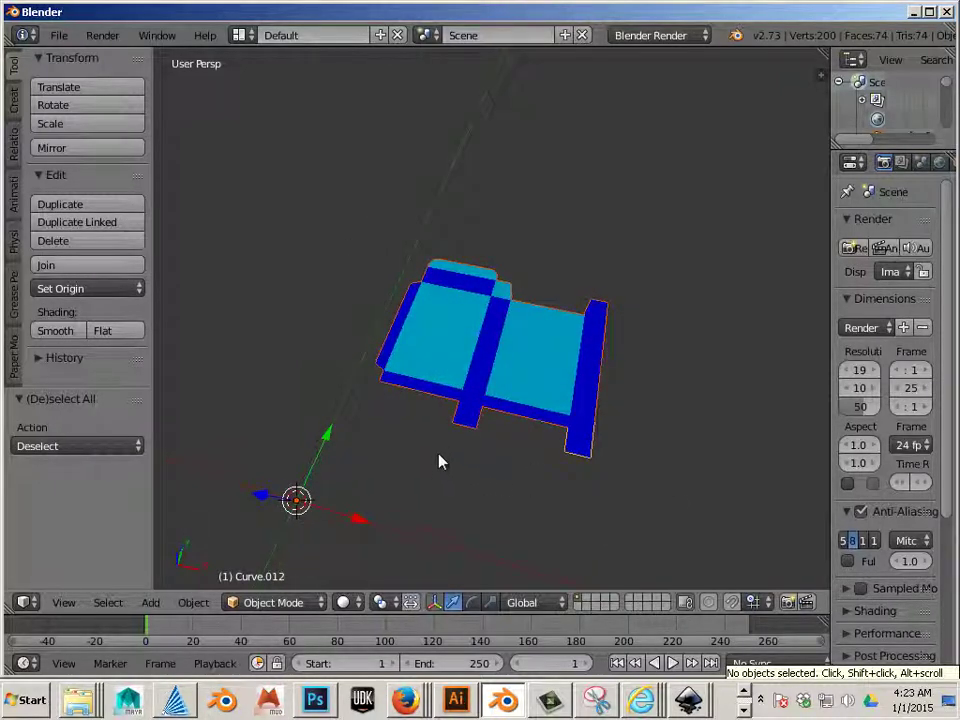
click(193, 602)
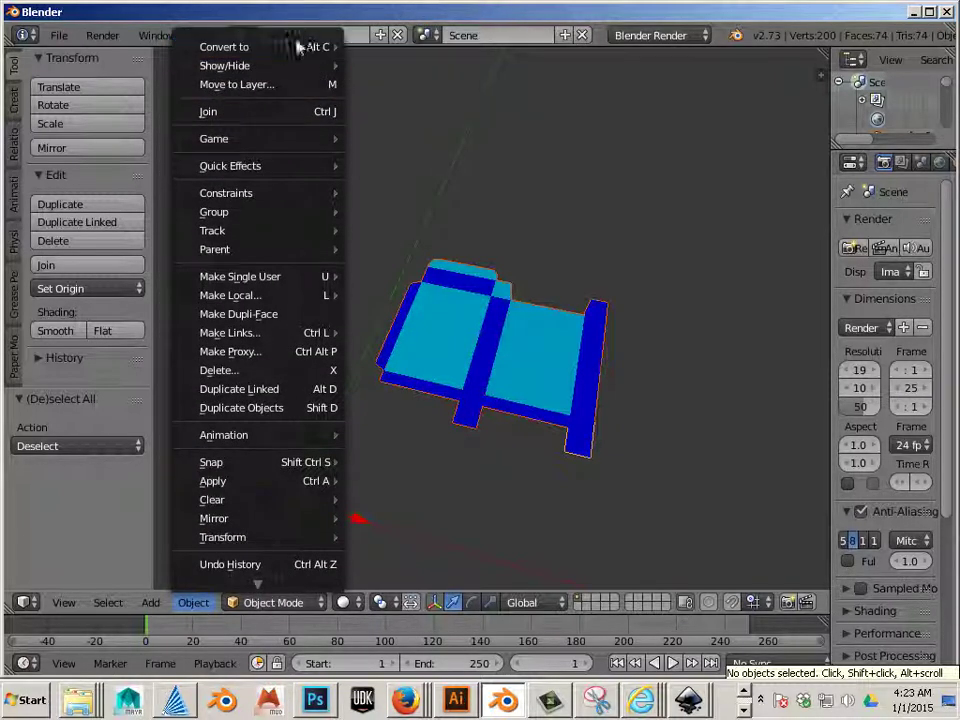
mouse_move(297, 48)
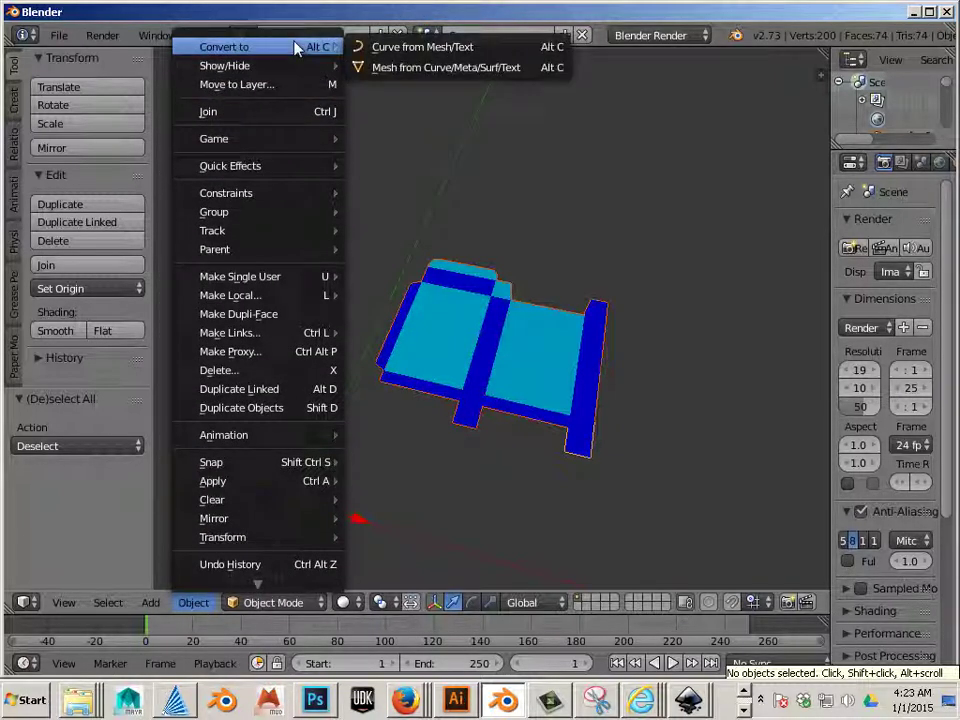
click(424, 70)
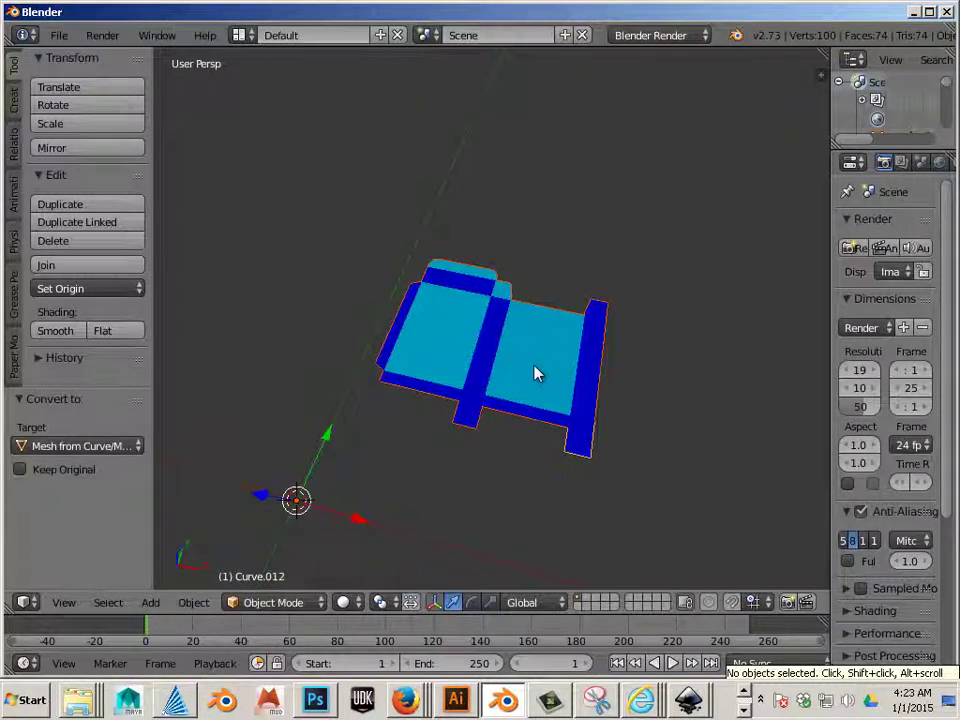
Toggle Edit Mode in and out to check the converted mesh.
key(Tab)
key(Tab)
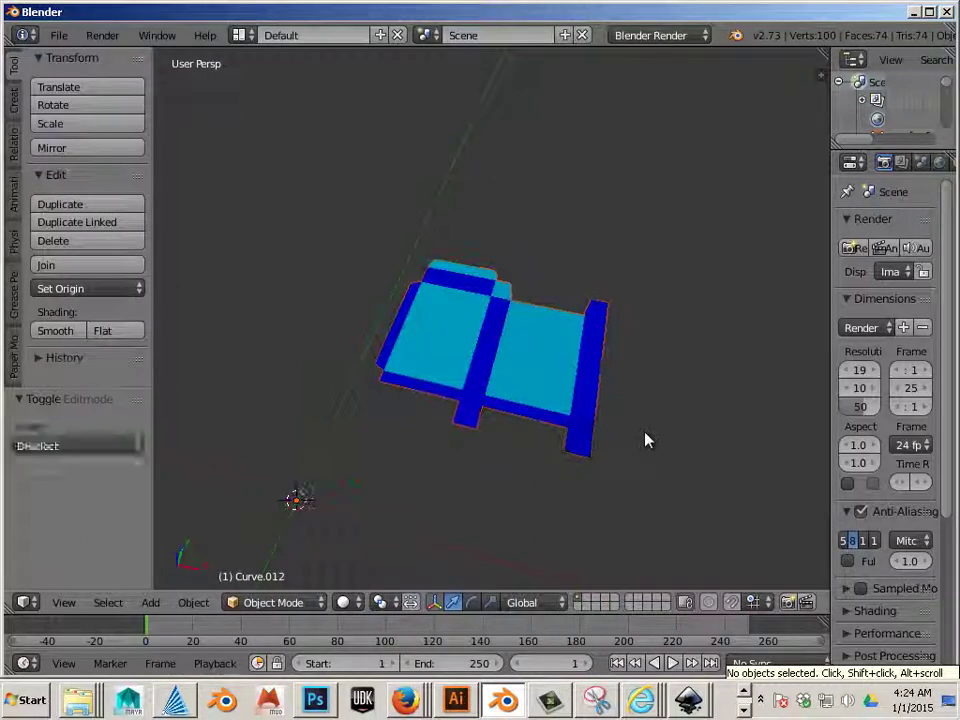
key(Tab)
key(Tab)
key(Tab)
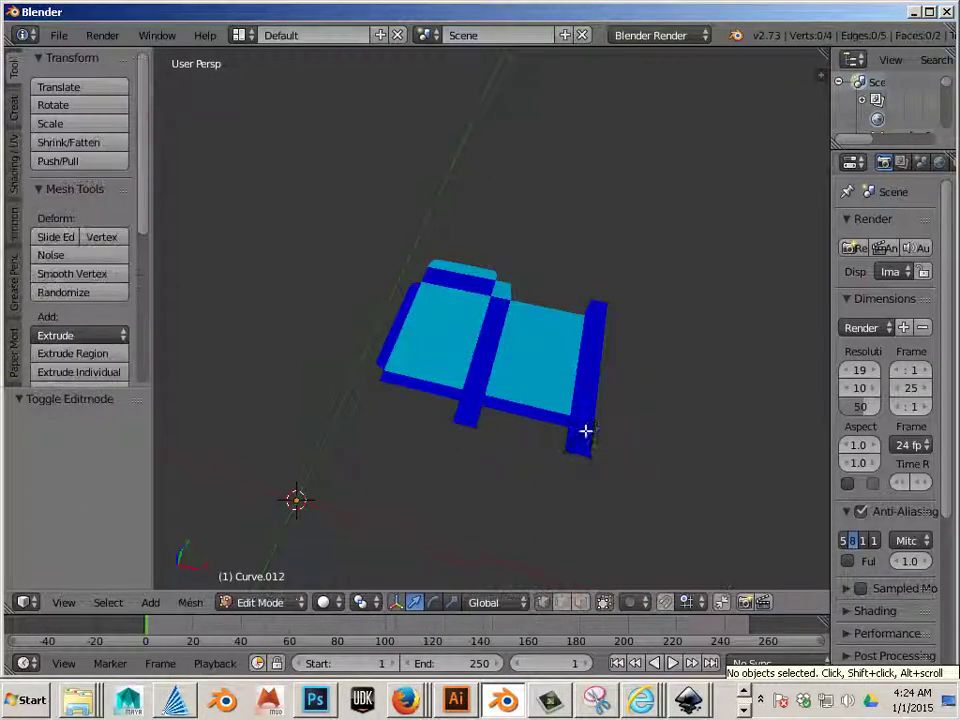
key(Tab)
key(Tab)
key(Tab)
key(Tab)
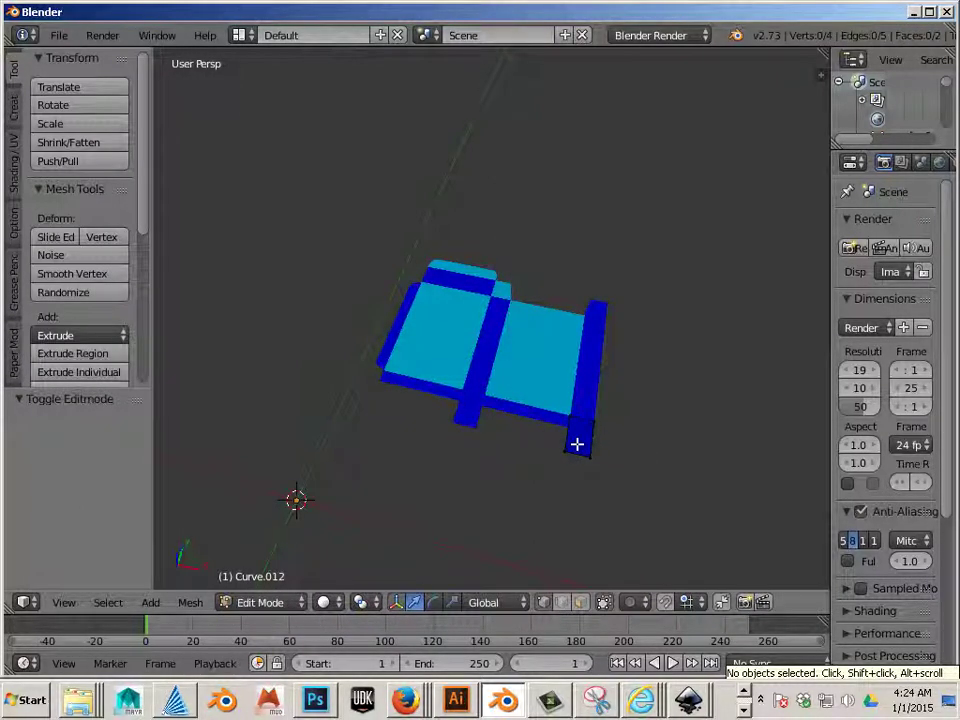
key(Tab)
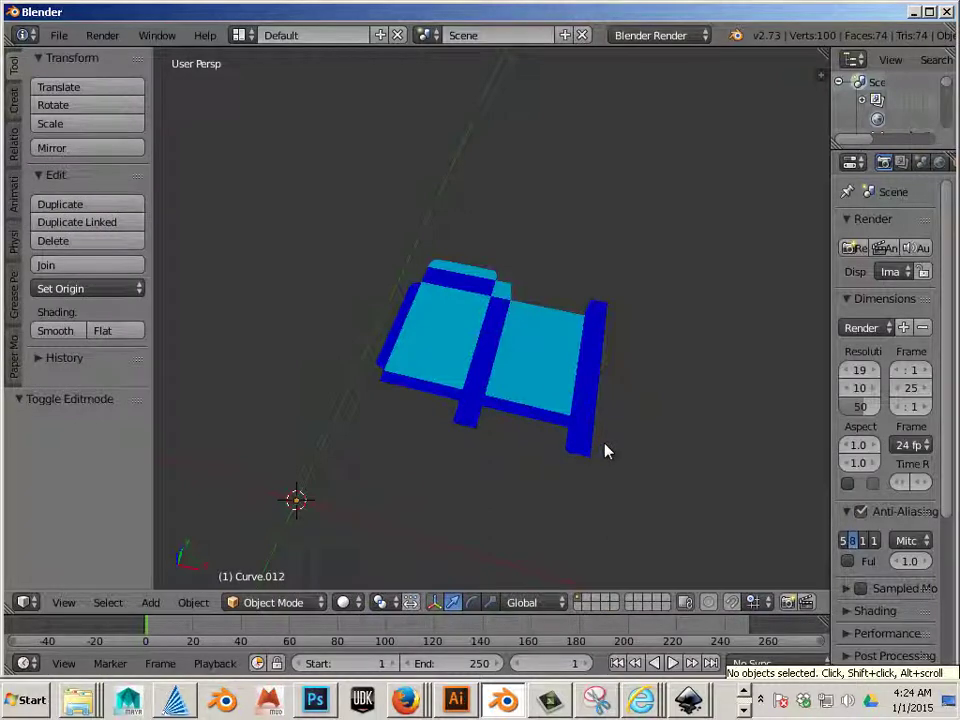
Switch the viewport to wireframe and orbit around the box net's triangulated faces.
key(z)
middle_drag(604, 450, 627, 449)
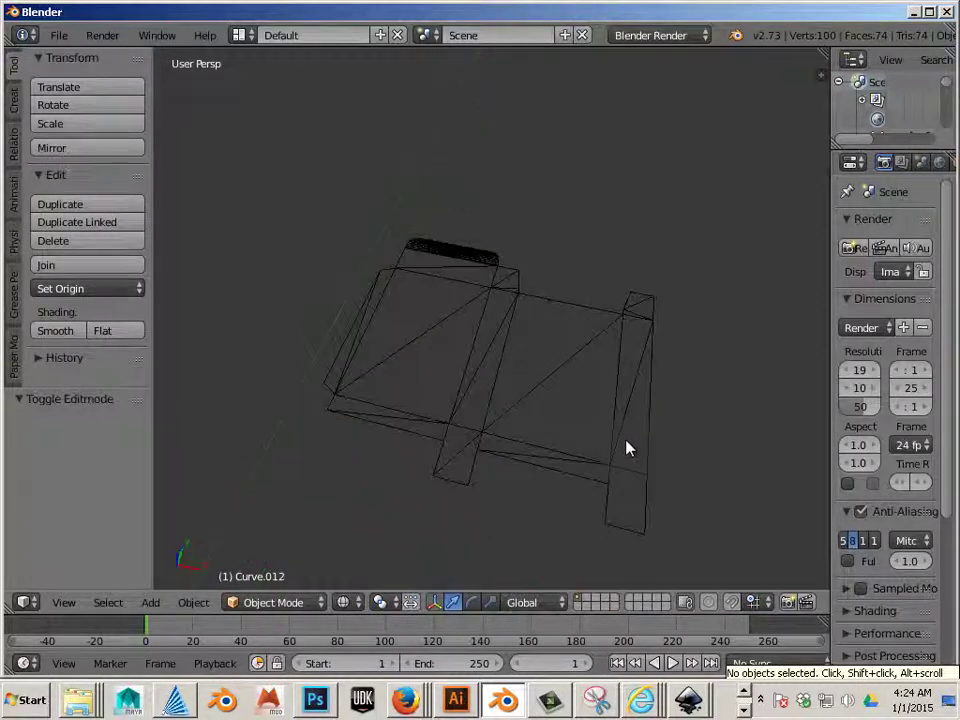
scroll(617, 448, up, 2)
scroll(612, 449, down, 2)
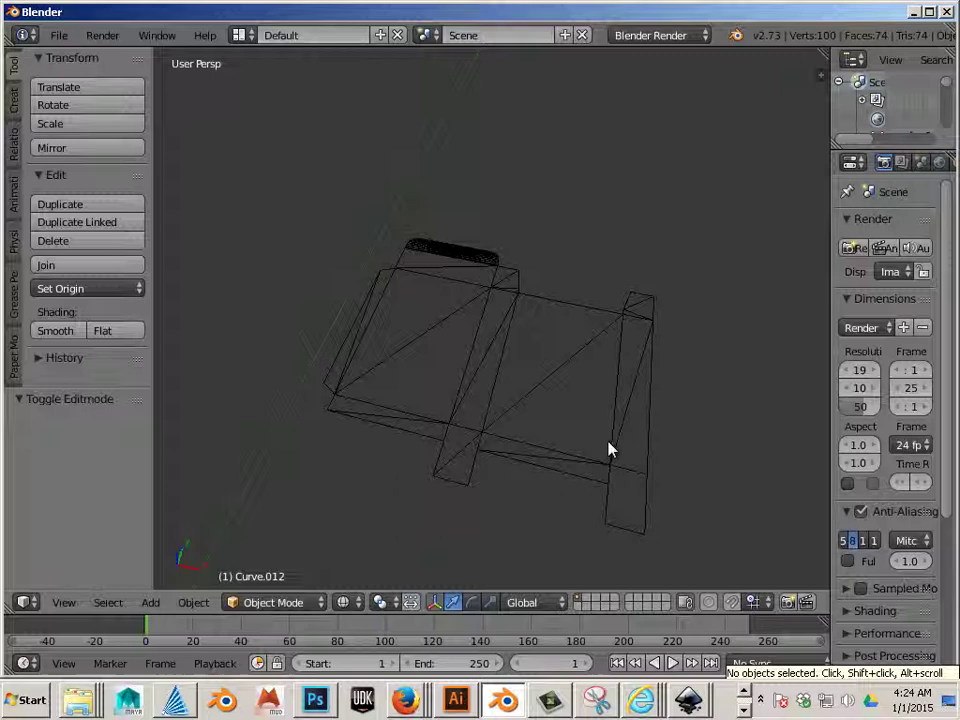
middle_drag(610, 449, 611, 449)
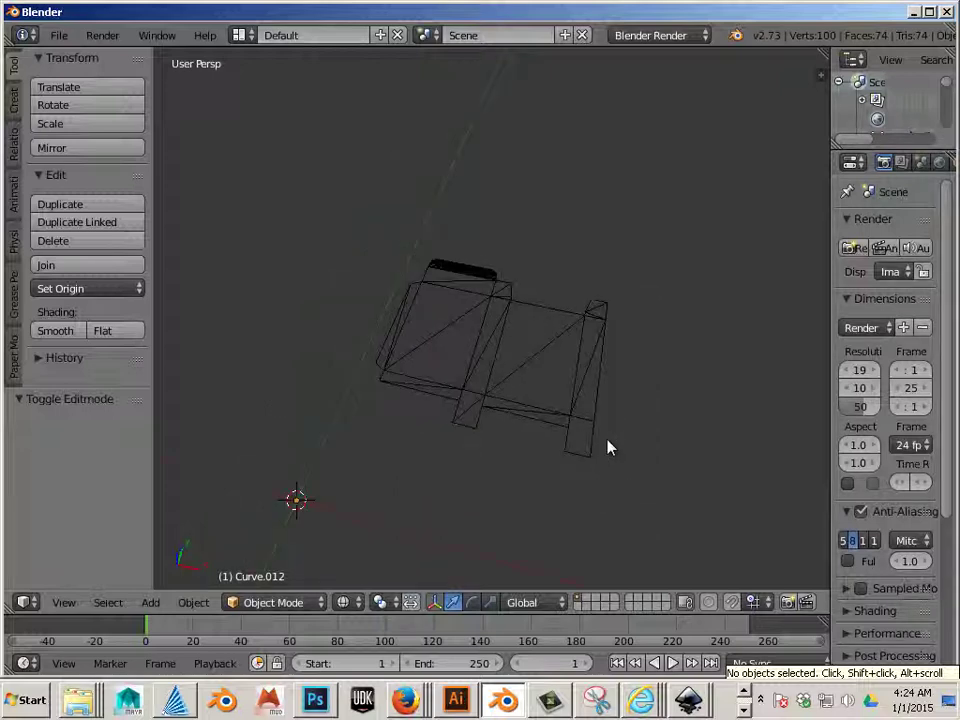
Box-select all converted pieces and merge them with Object › Join.
key(b)
drag(658, 490, 368, 249)
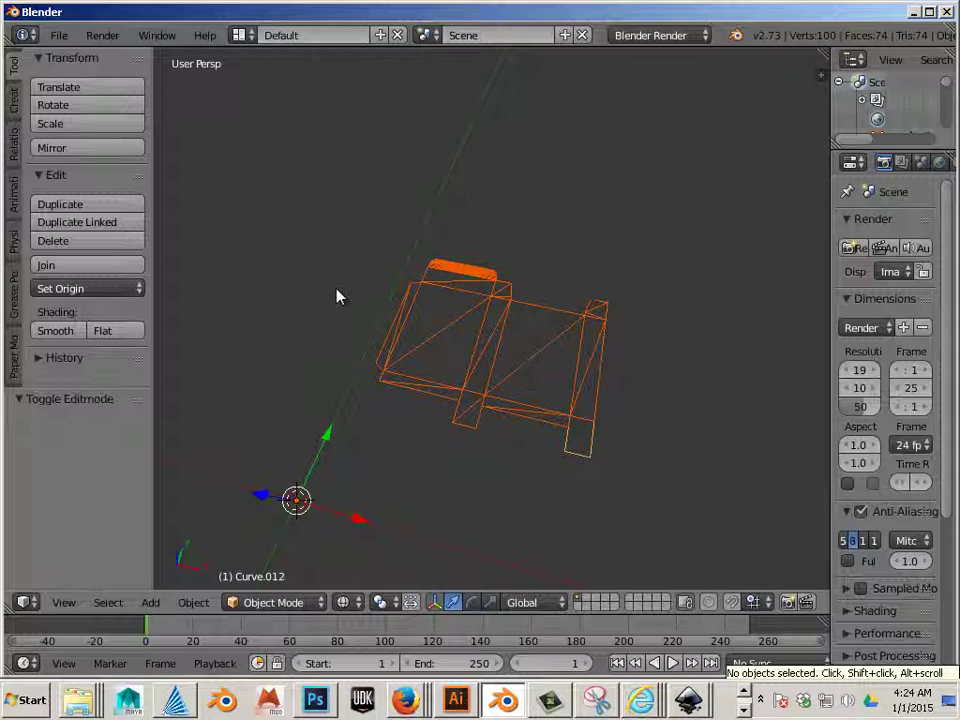
scroll(338, 288, down, 3)
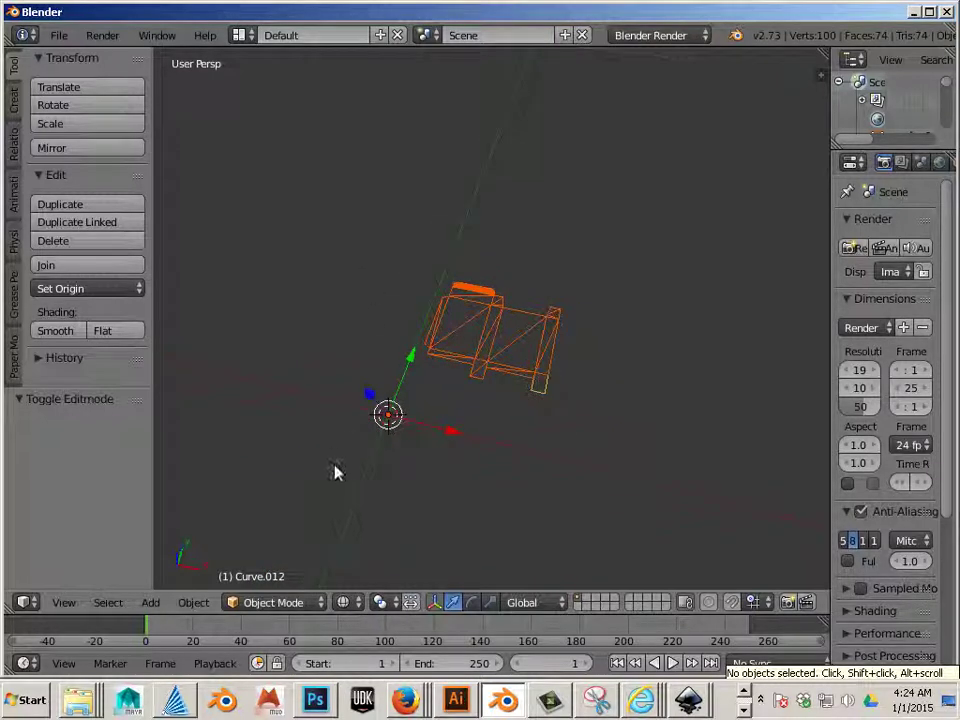
key(a)
drag(600, 423, 447, 276)
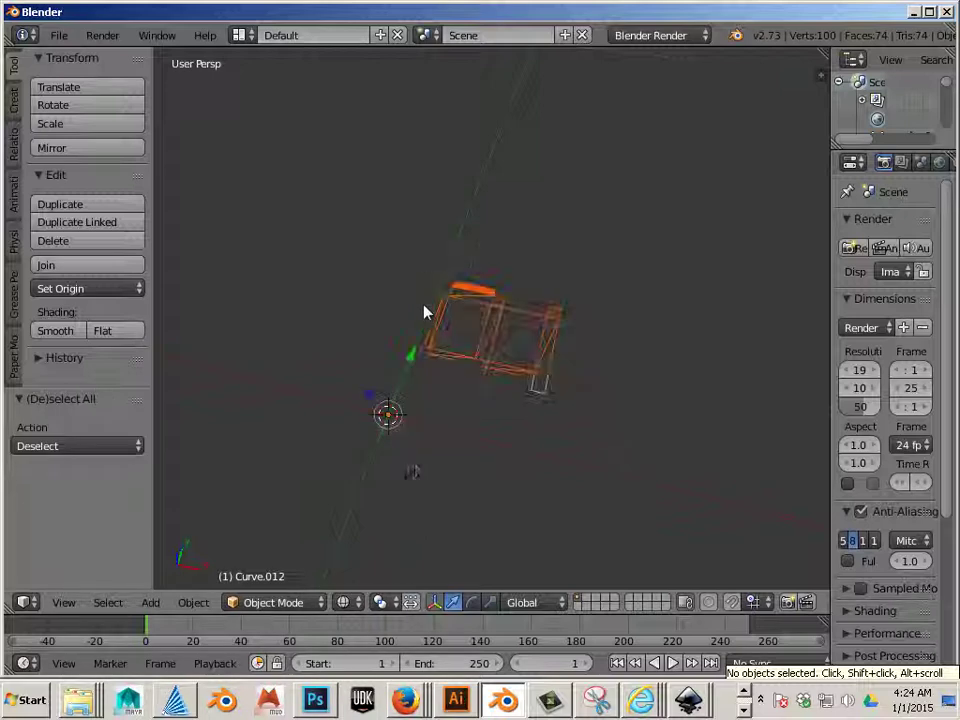
click(200, 603)
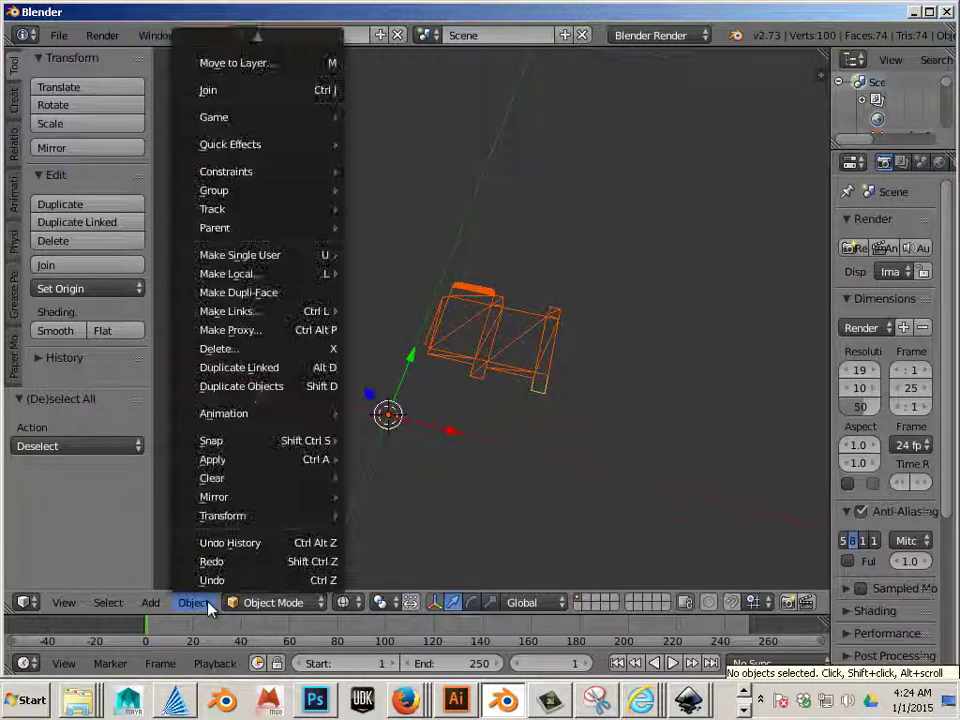
click(279, 92)
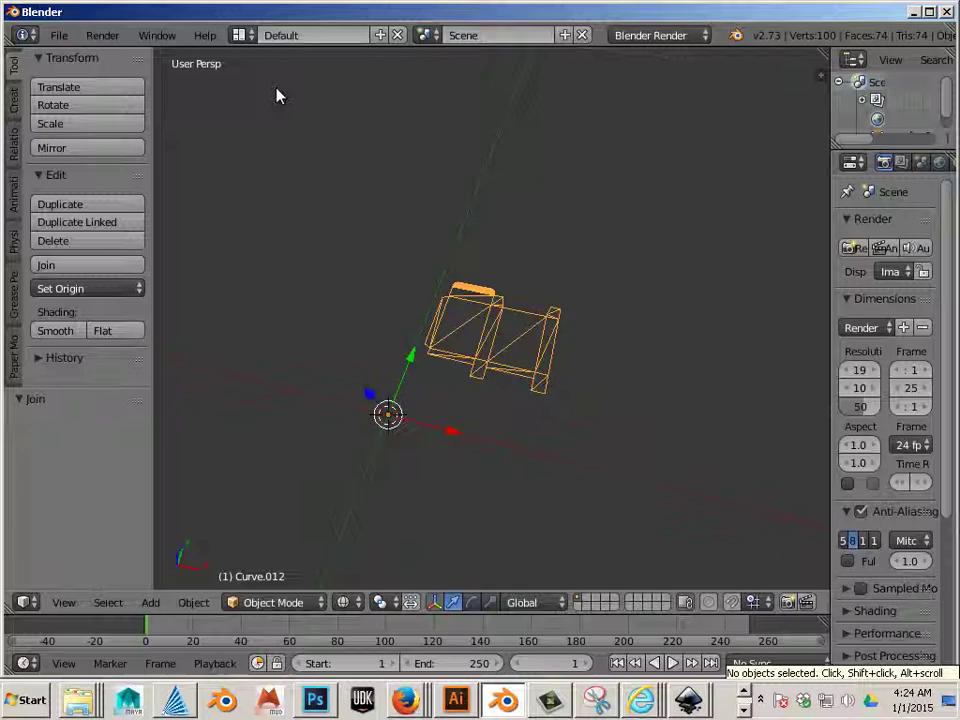
Apply Object › Transform › Origin to Geometry to the joined box net.
click(194, 602)
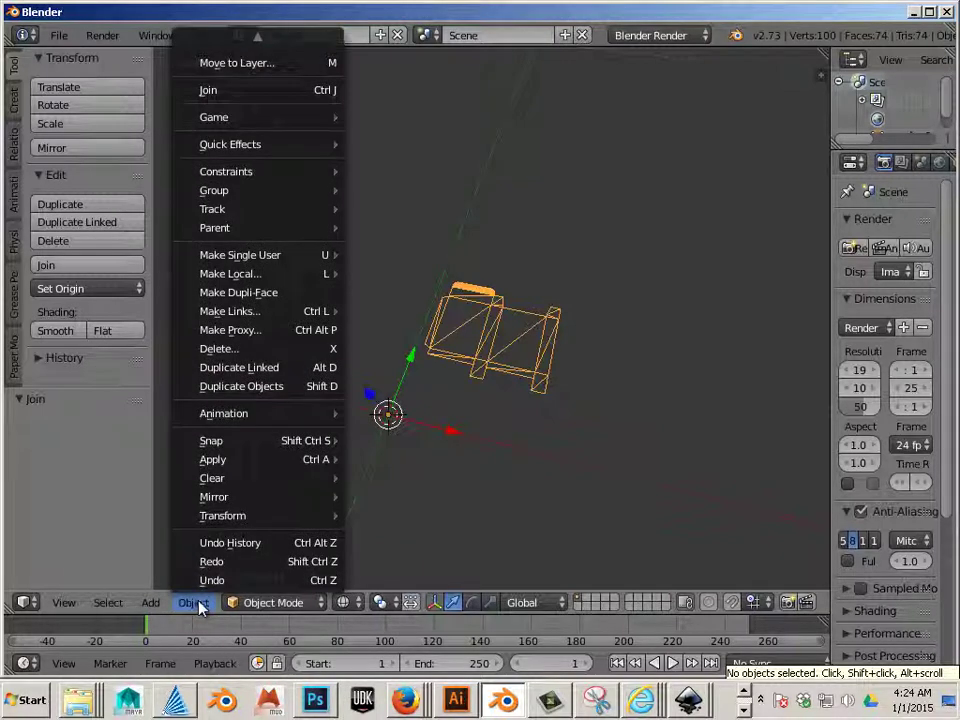
mouse_move(220, 518)
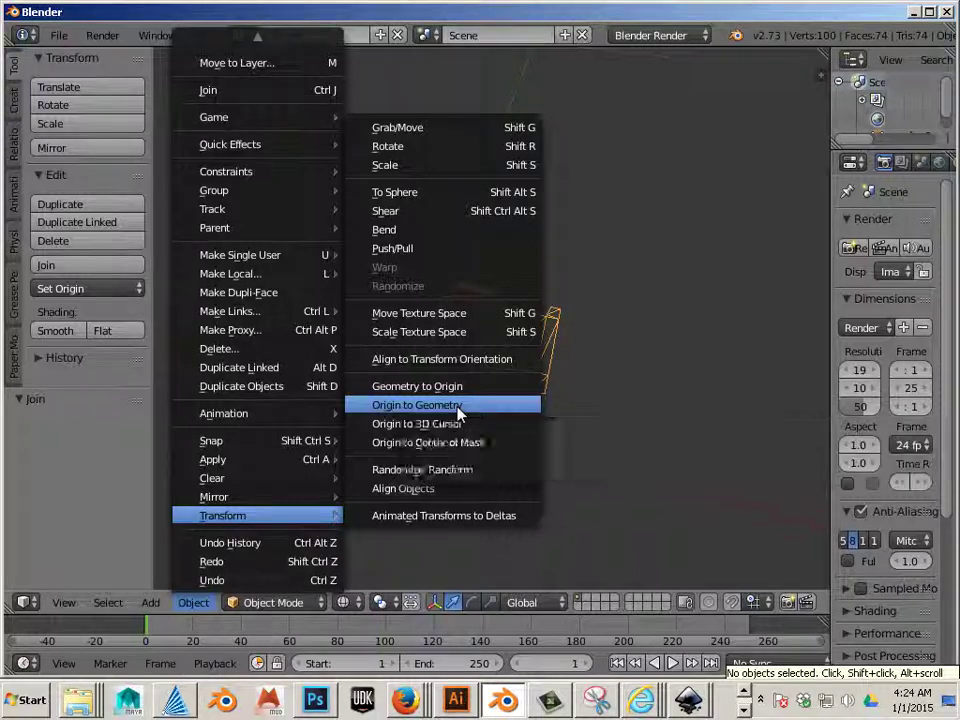
click(530, 407)
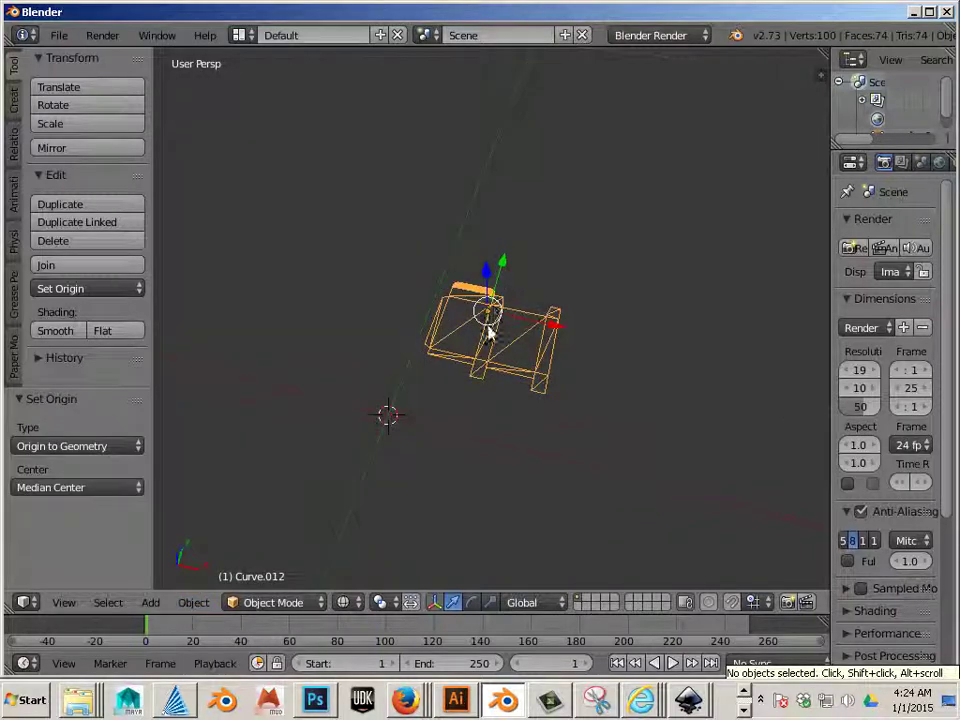
scroll(490, 342, up, 2)
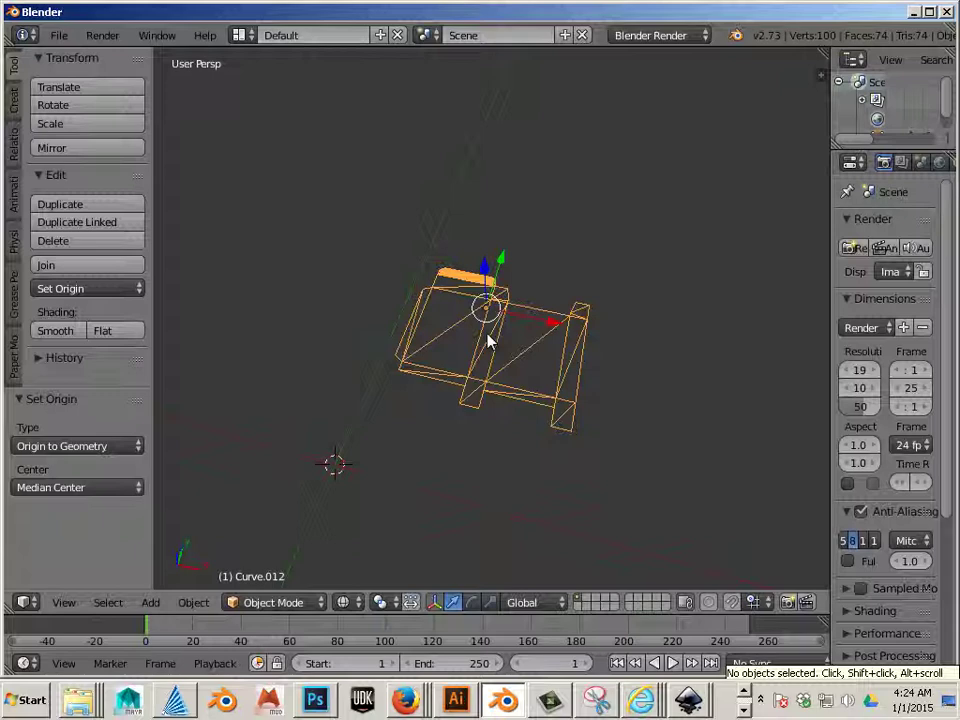
mouse_move(405, 705)
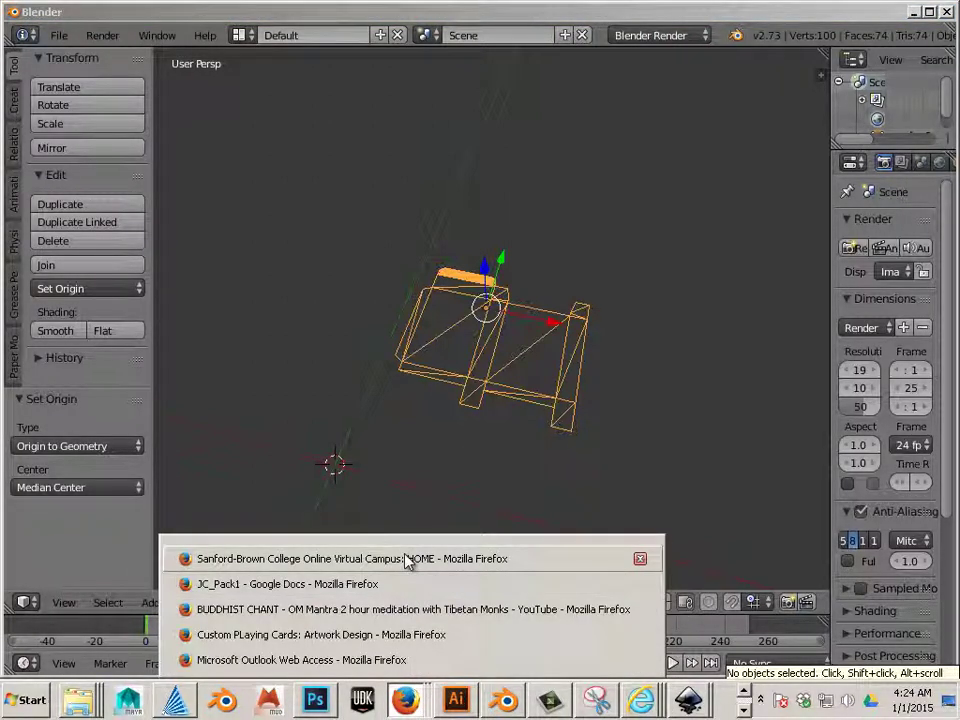
Open the JC_Pack1 document in Firefox and select the 39.37 conversion value.
click(407, 559)
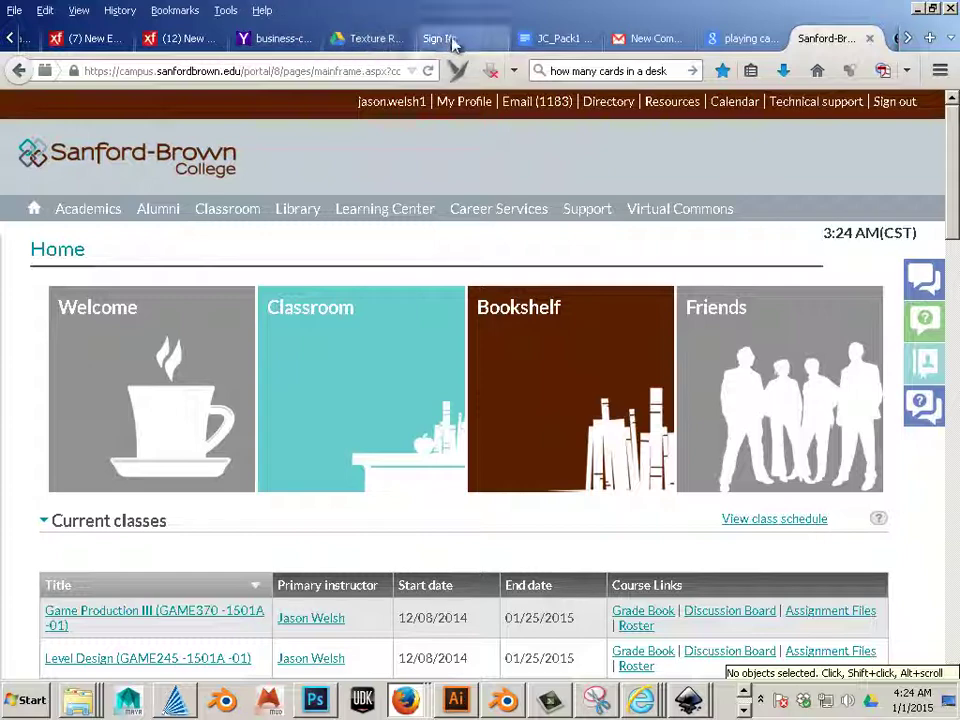
click(533, 40)
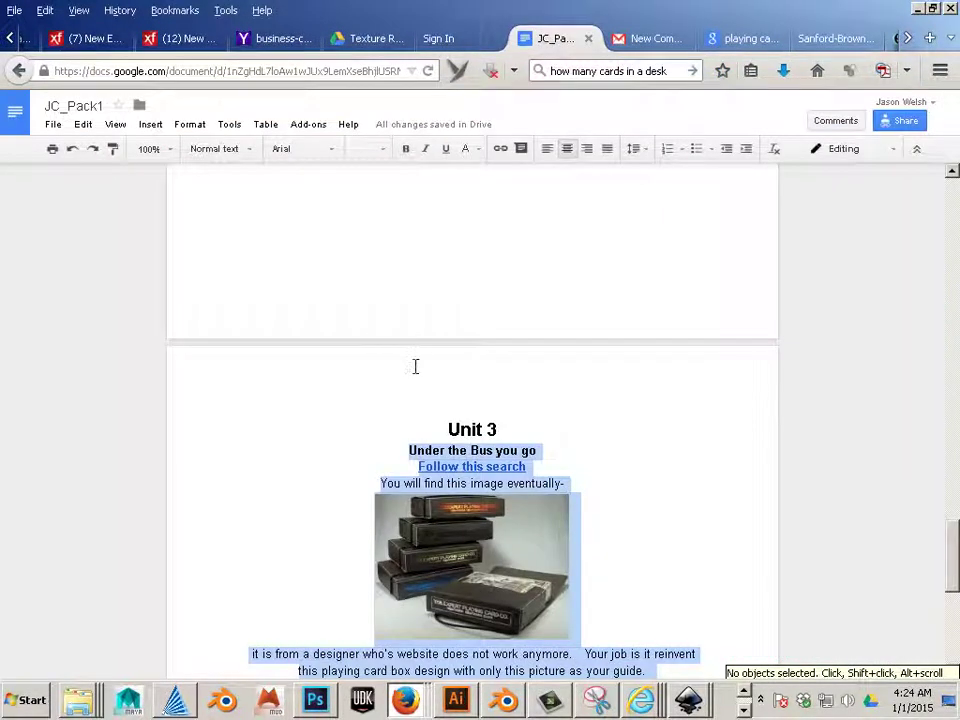
scroll(414, 366, down, 5)
scroll(420, 385, down, 3)
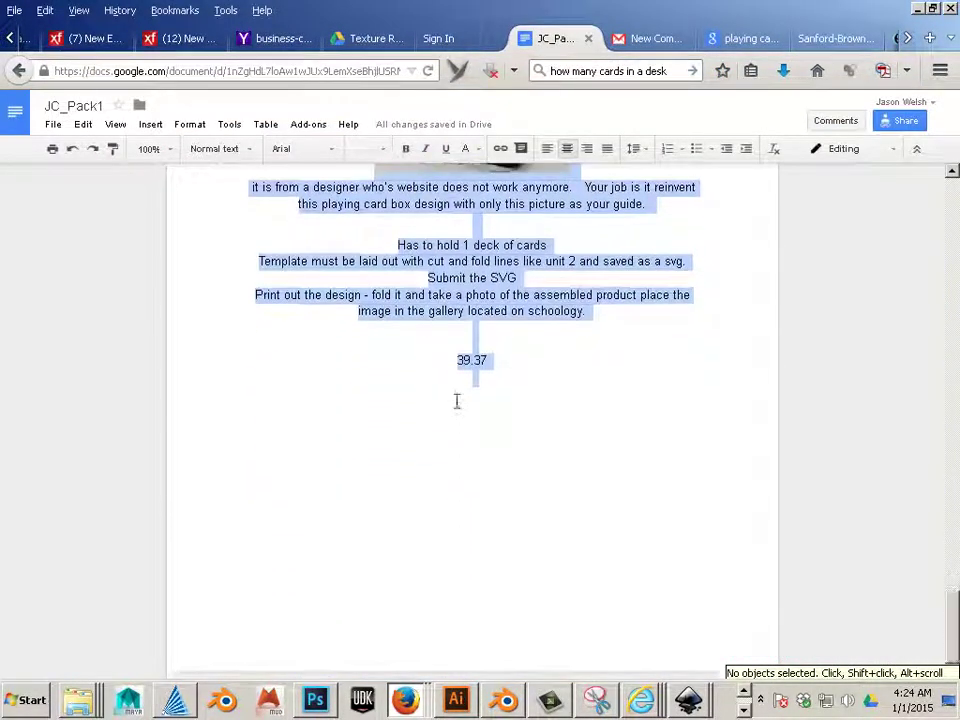
click(486, 370)
drag(490, 365, 450, 362)
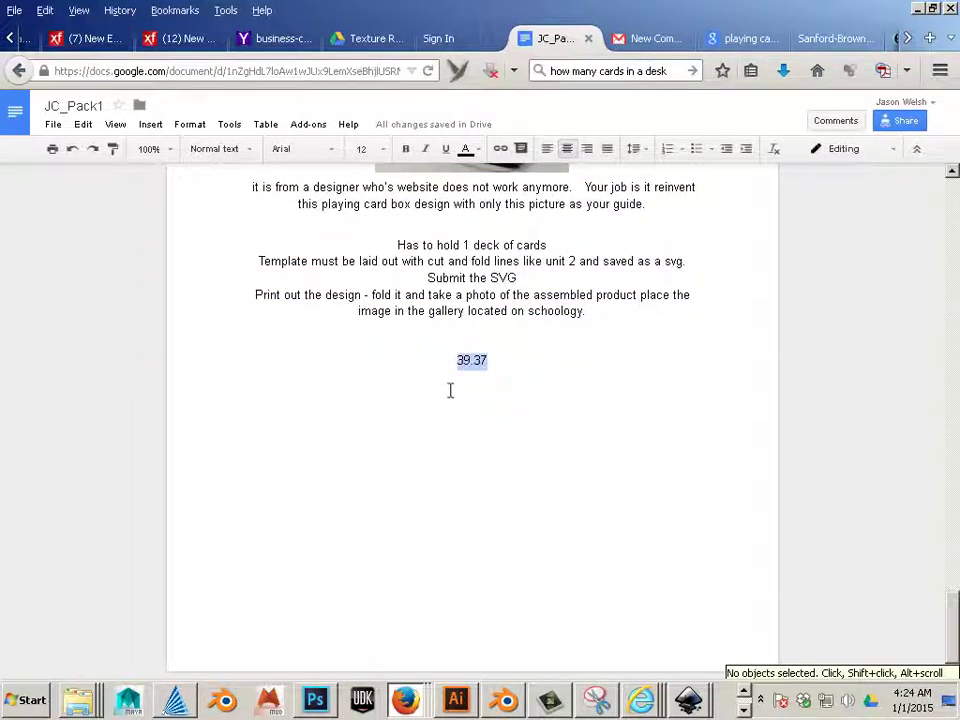
Glance over the document, then switch back to the Blender window.
scroll(450, 388, up, 3)
scroll(452, 400, down, 2)
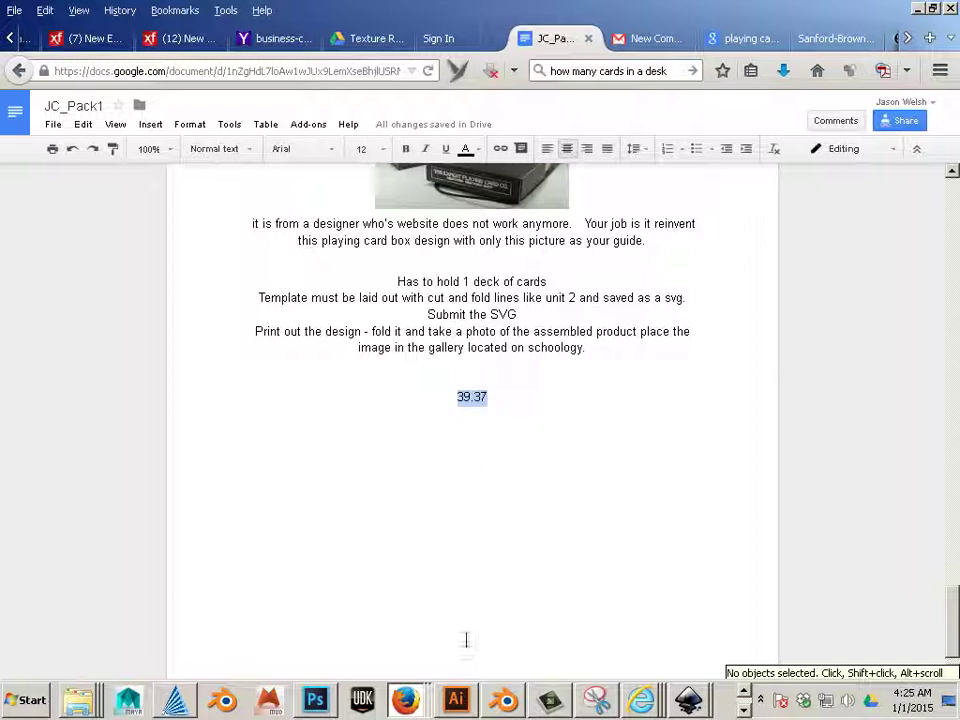
click(497, 704)
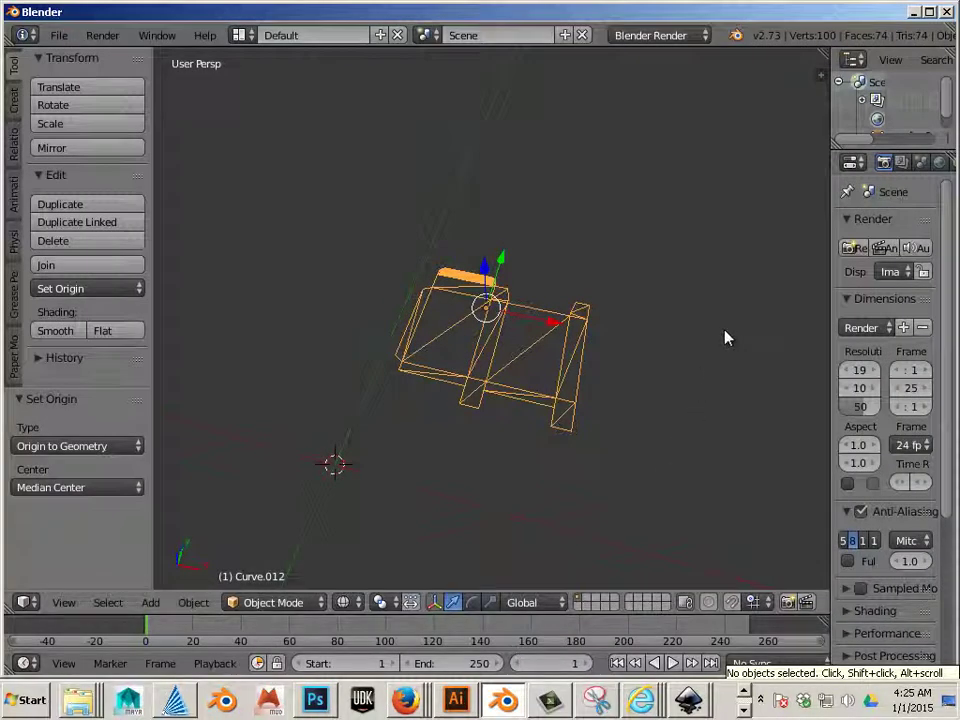
In the N Properties panel, enter 39.37 for Scale X, Y and Z.
key(n)
scroll(724, 340, up, 4)
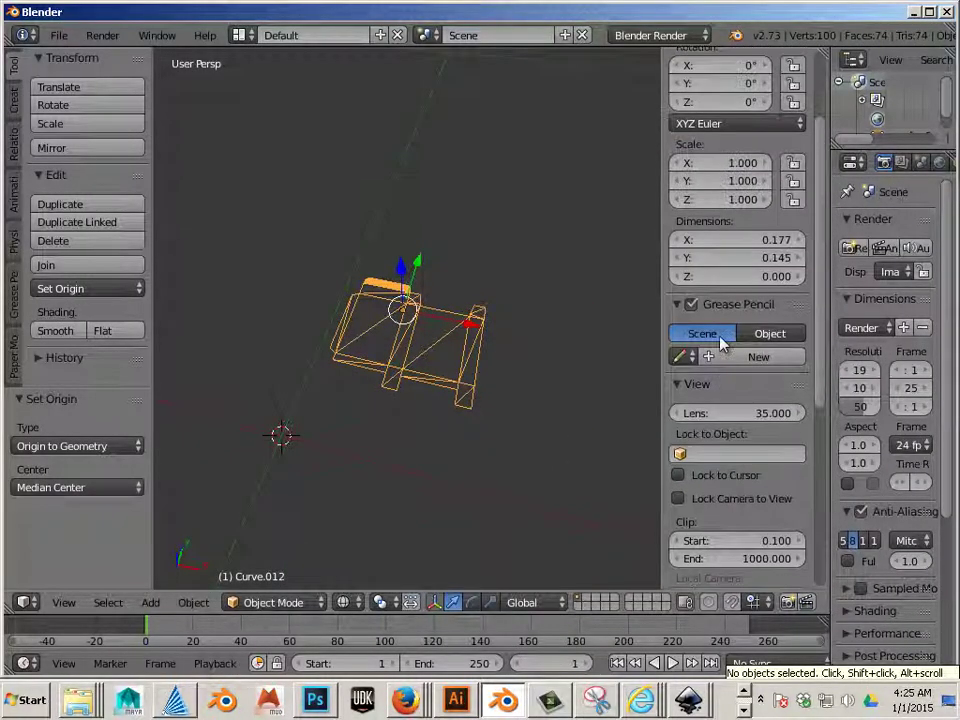
scroll(724, 340, up, 3)
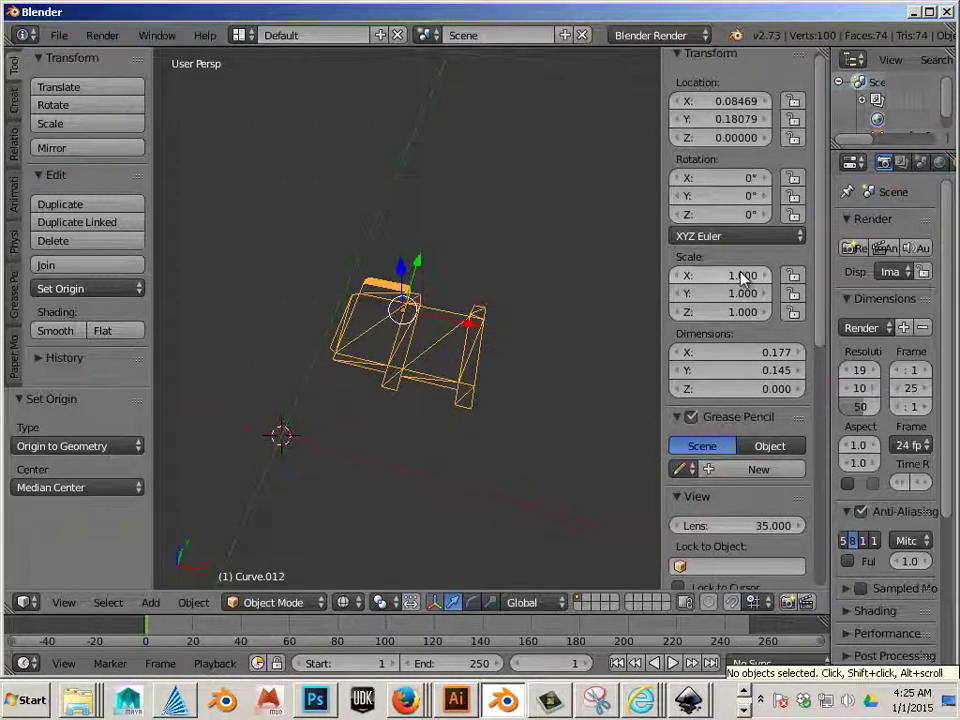
click(737, 274)
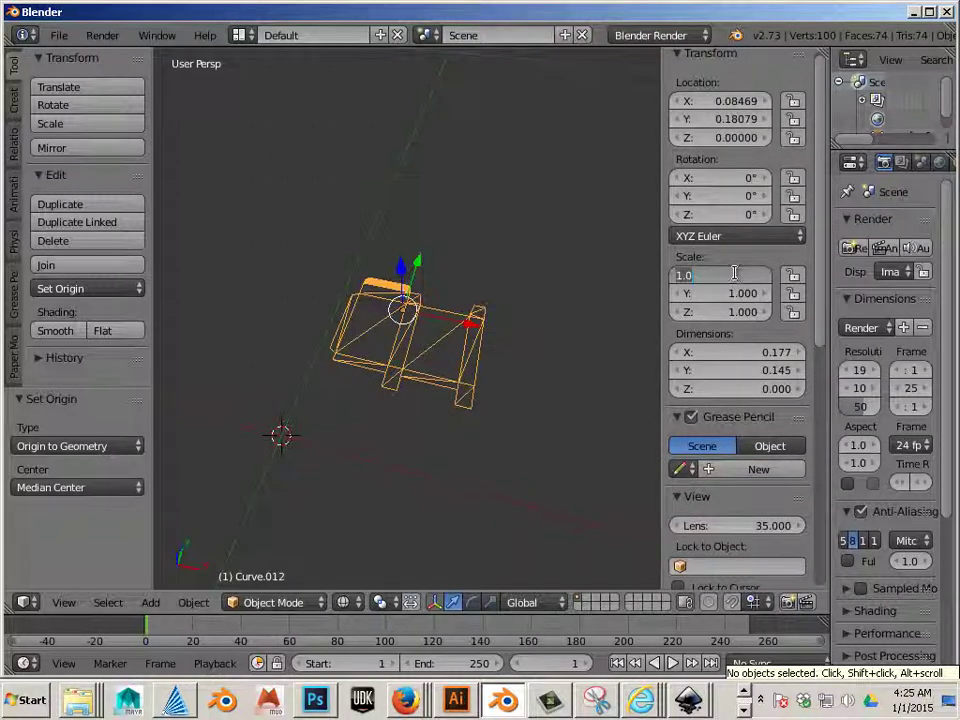
text(39.37)
click(730, 293)
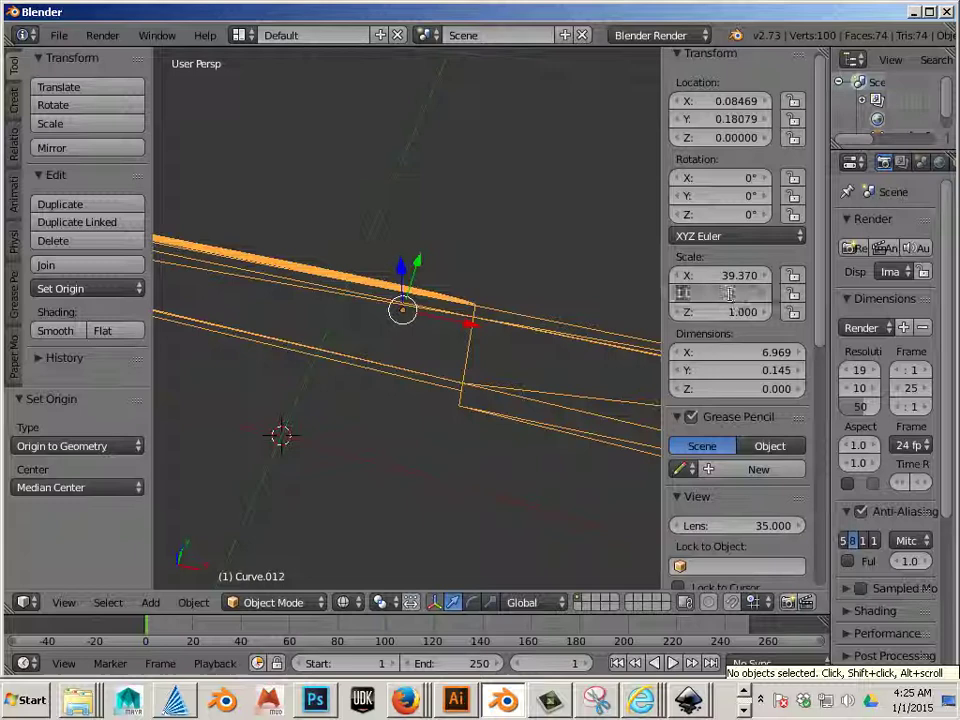
text(39.37)
key(Return)
click(731, 311)
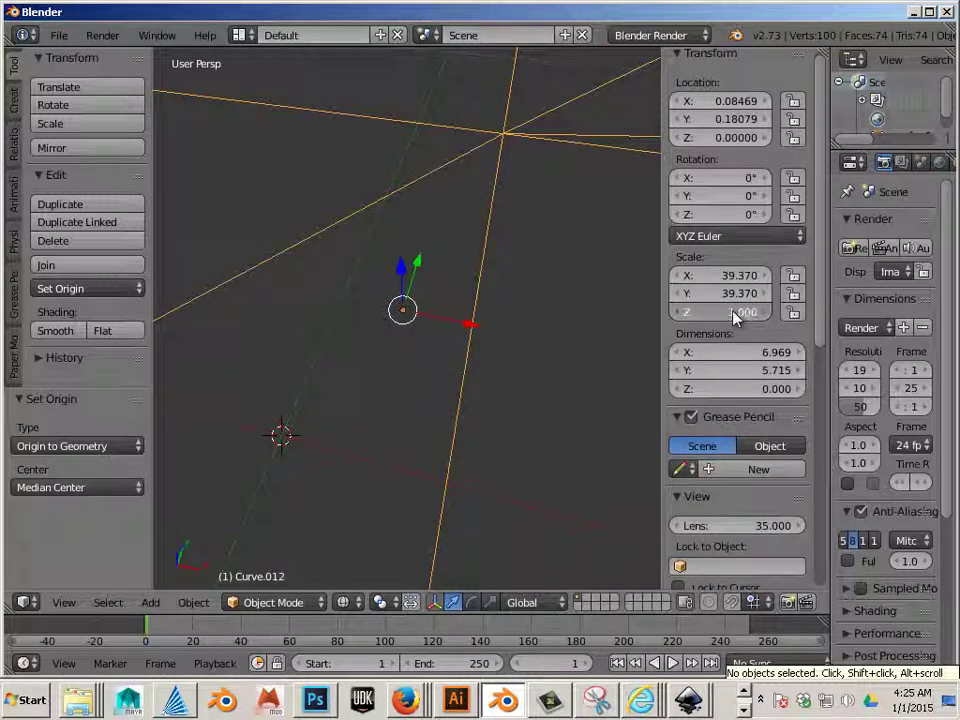
text(39.37)
key(Return)
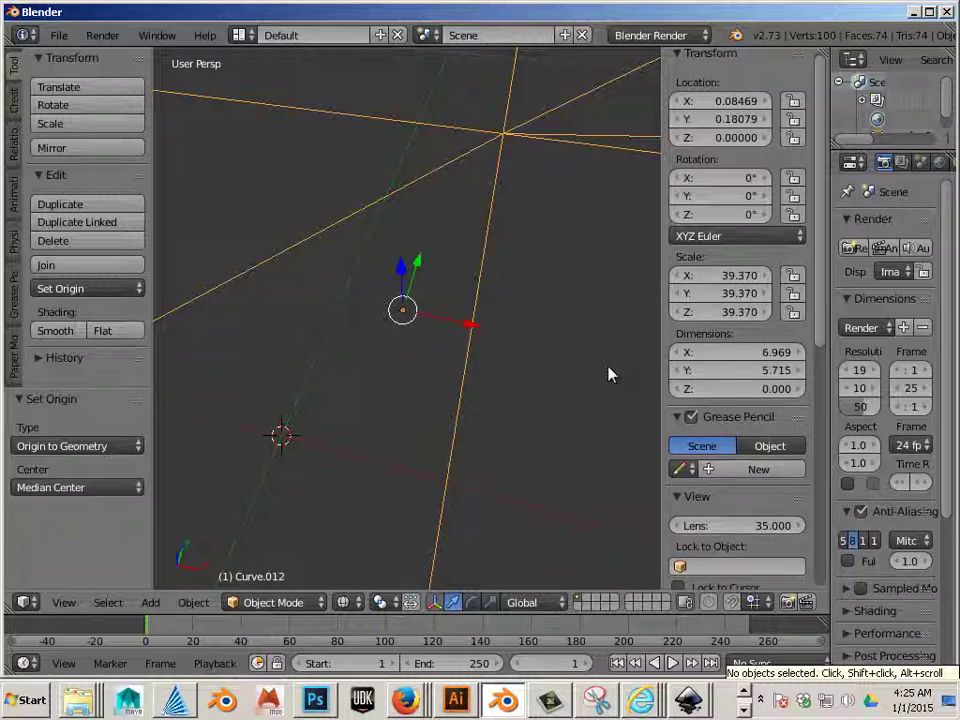
scroll(550, 364, down, 6)
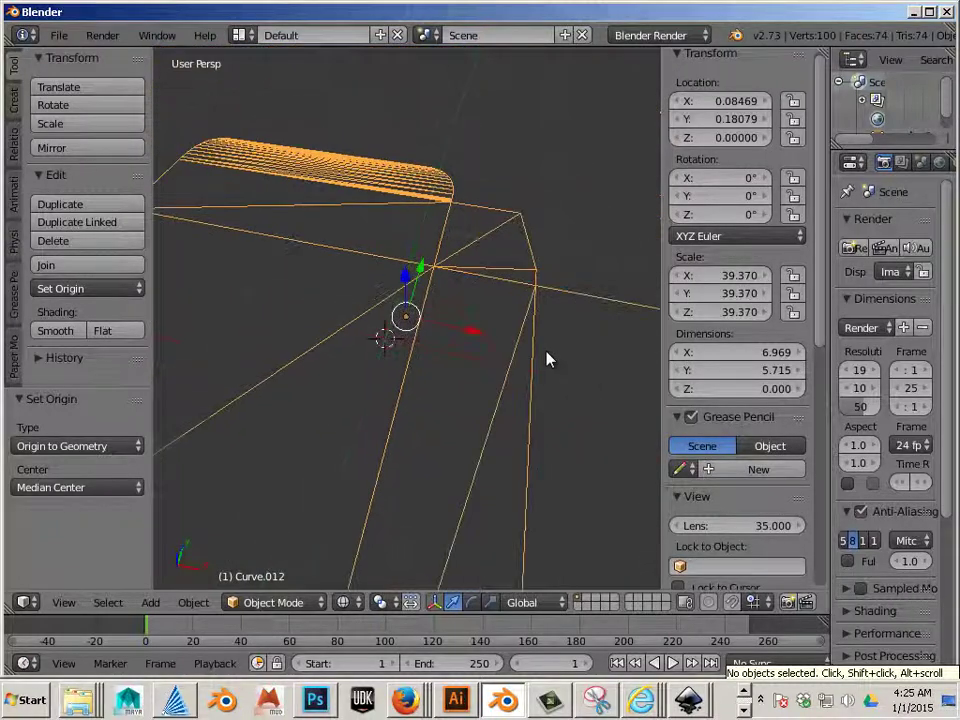
scroll(548, 360, down, 4)
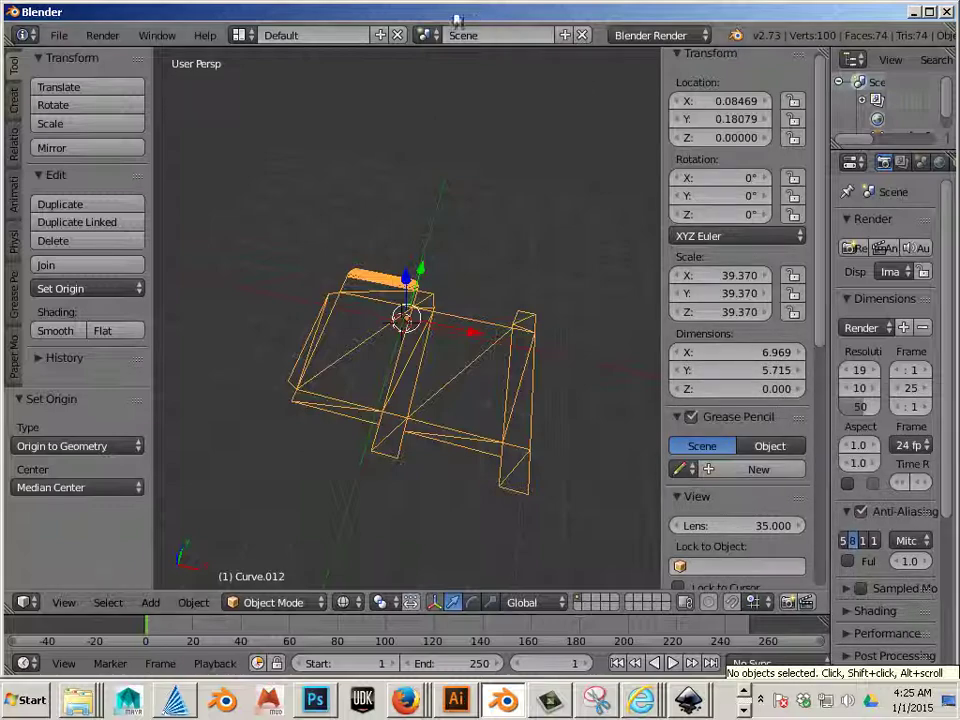
Dock Blender to the right half and bring drawing.svg in Inkscape forward.
drag(700, 96, 652, 102)
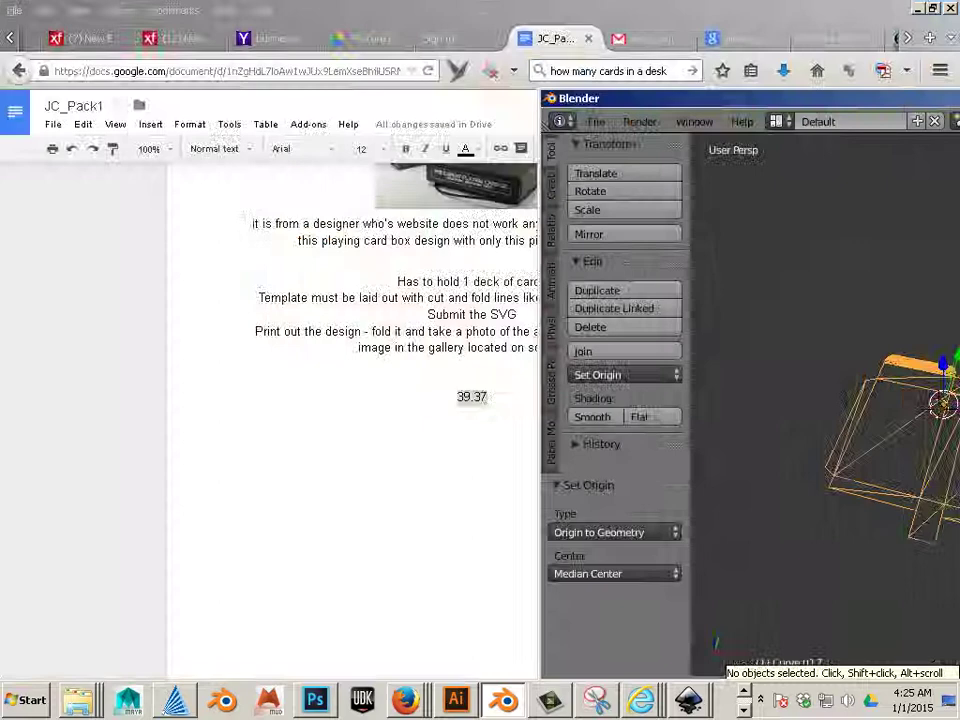
mouse_move(688, 700)
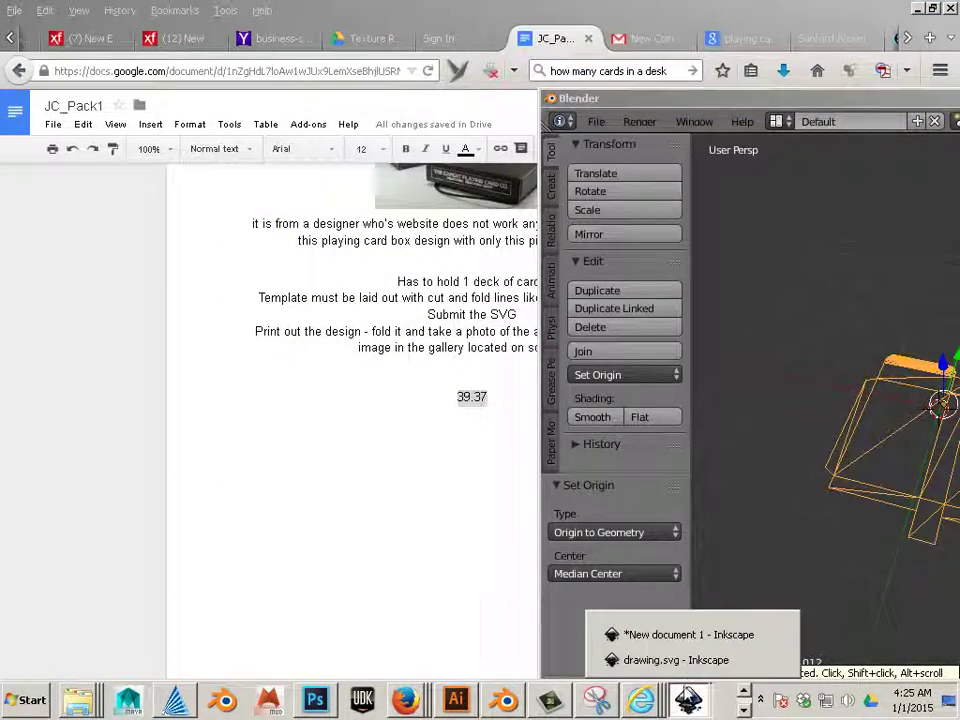
click(680, 661)
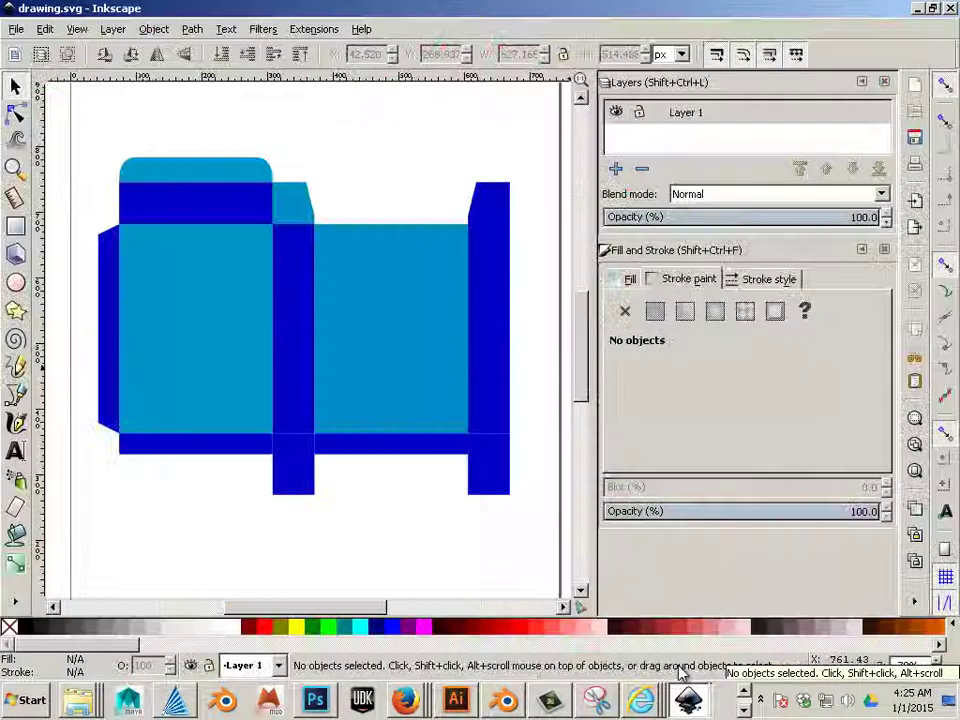
Select all 13 box-net pieces and group them with Object › Group.
click(360, 428)
drag(80, 131, 527, 549)
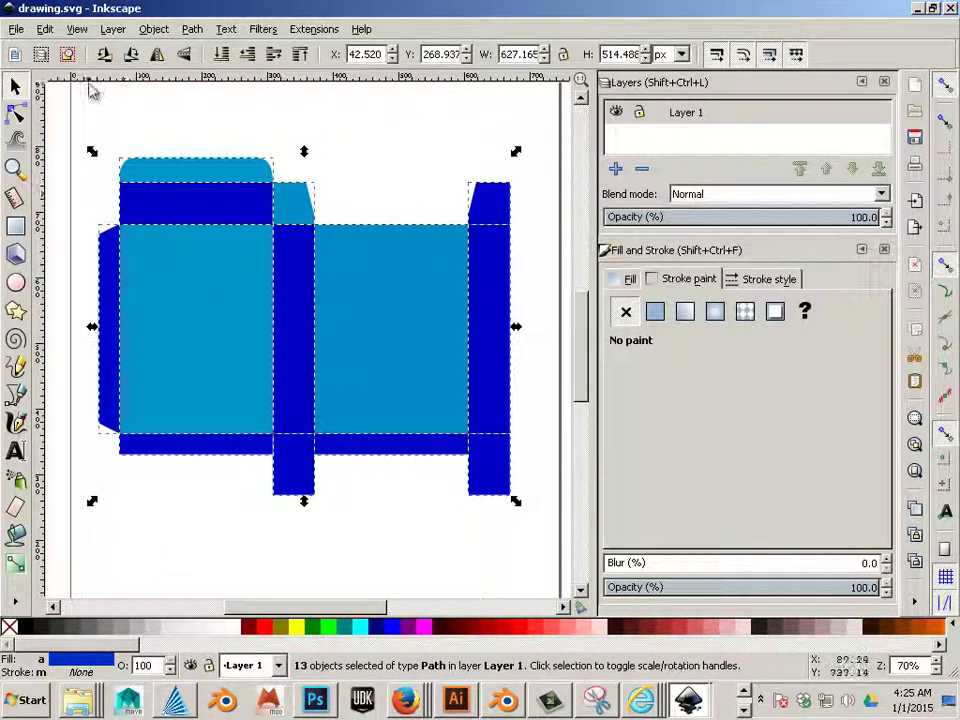
click(153, 29)
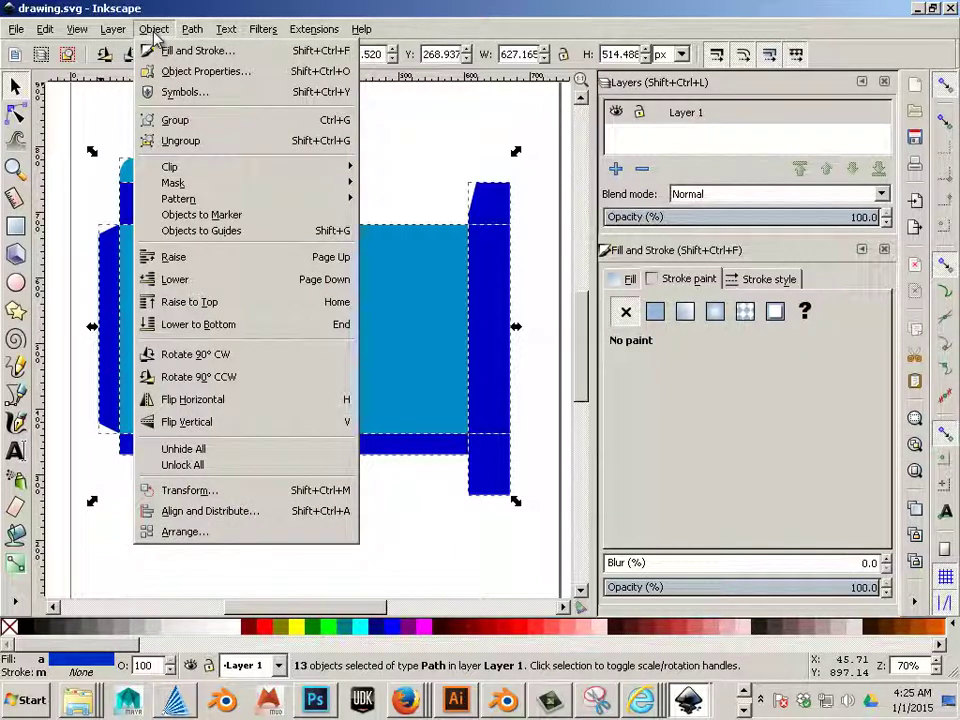
click(181, 118)
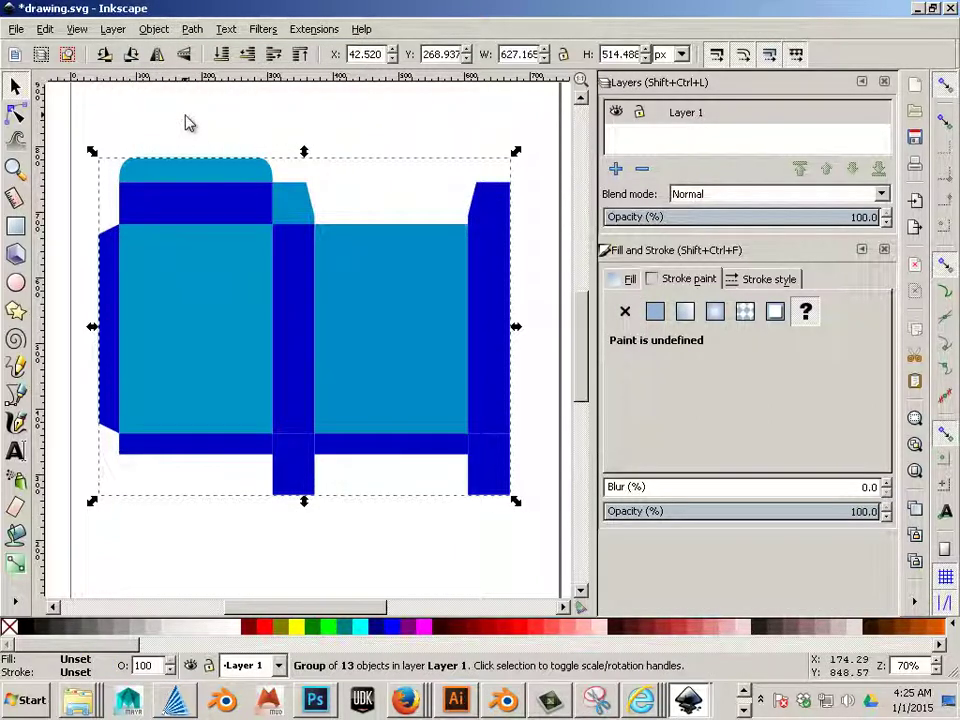
Set toolbar units to inches to read 6.969 × 5.717, then return to Blender.
click(681, 54)
click(680, 78)
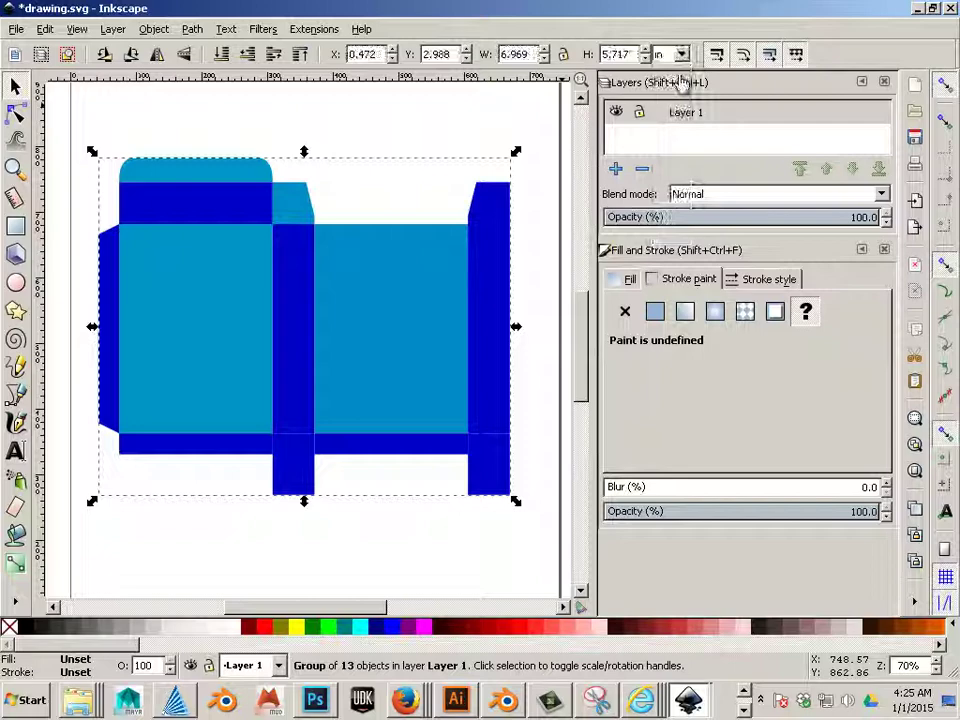
key(alt+Tab)
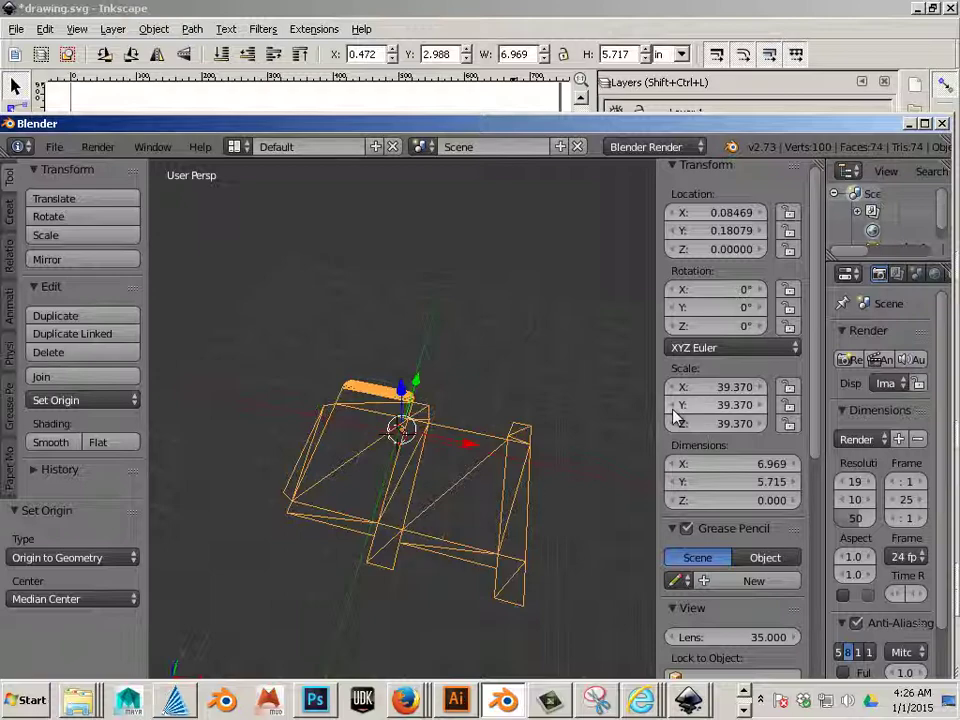
Maximize Blender, deselect everything, and orbit to a front view of the 6.969 × 5.715 box net.
click(925, 123)
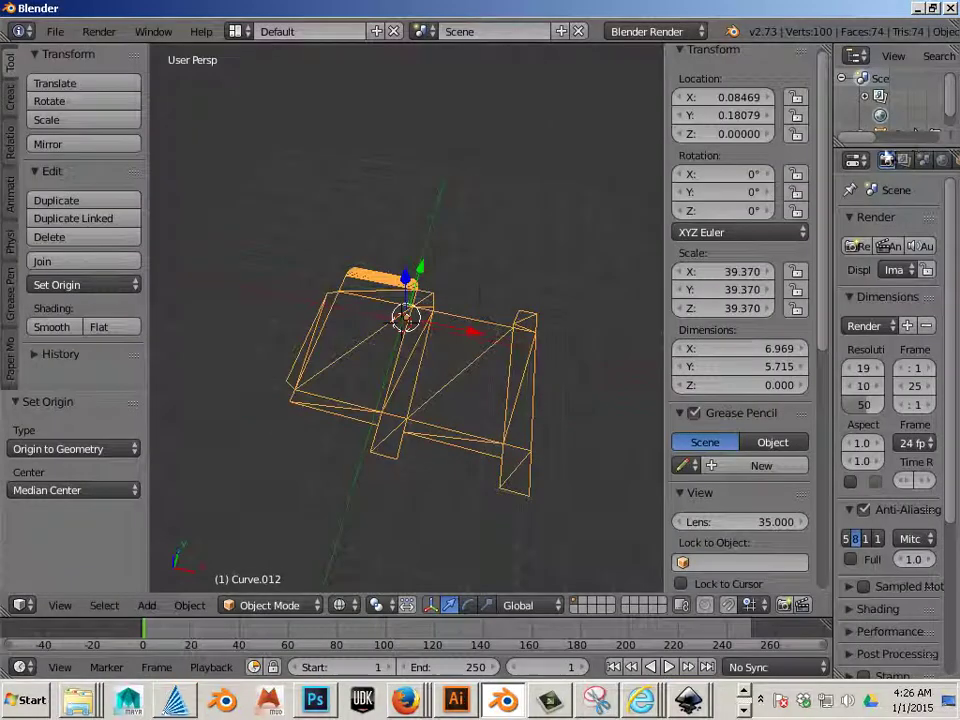
scroll(476, 254, up, 1)
key(a)
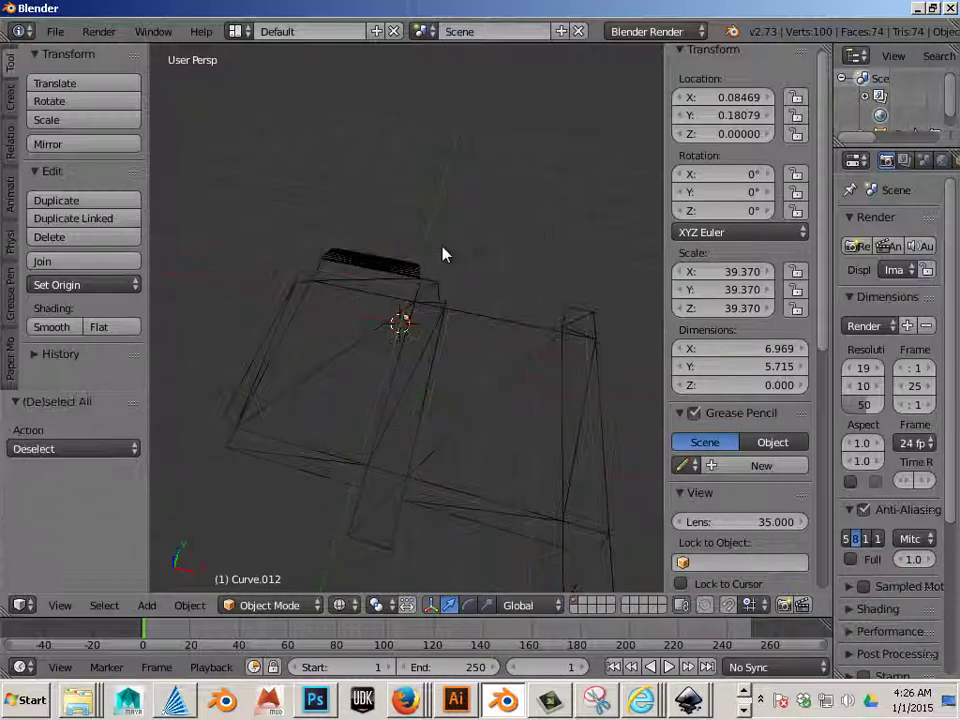
mouse_move(268, 259)
middle_down()
mouse_move(236, 257)
mouse_move(261, 279)
mouse_move(254, 259)
mouse_move(291, 279)
mouse_move(268, 250)
middle_up()
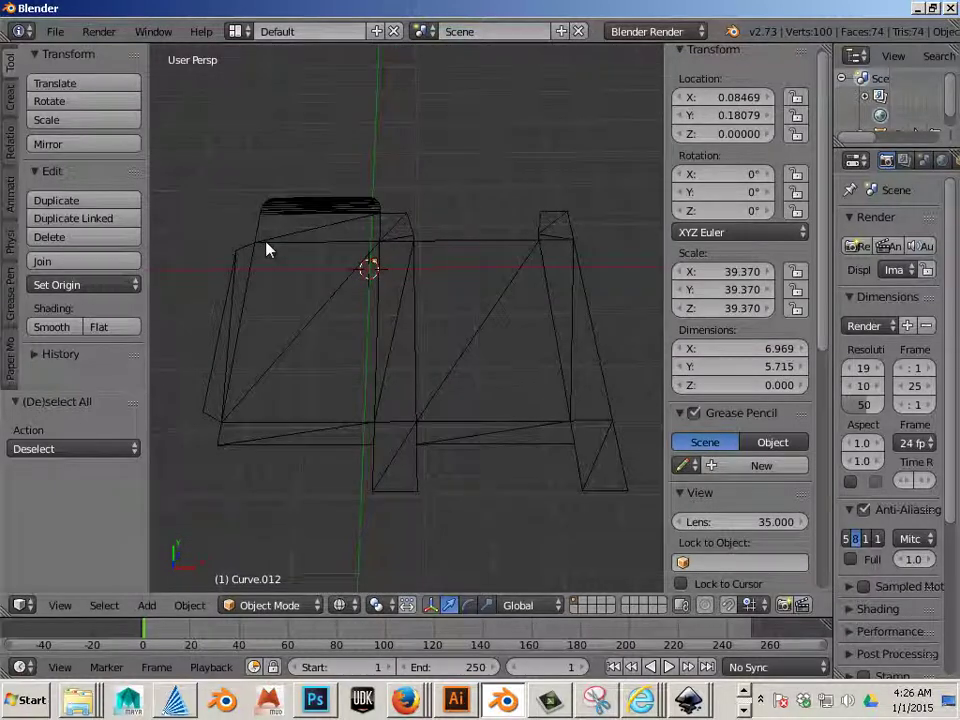